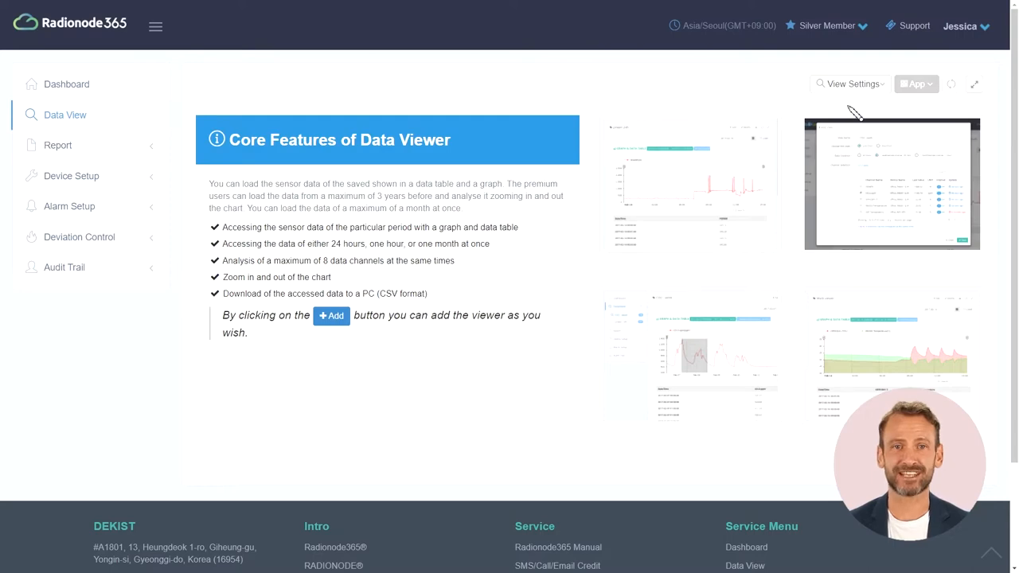
Add and save a Basic, 24-hour line-chart view 'Freezer 1 temp' with the freezer channel
{"action": "left_click", "coordinate": [855, 85]}
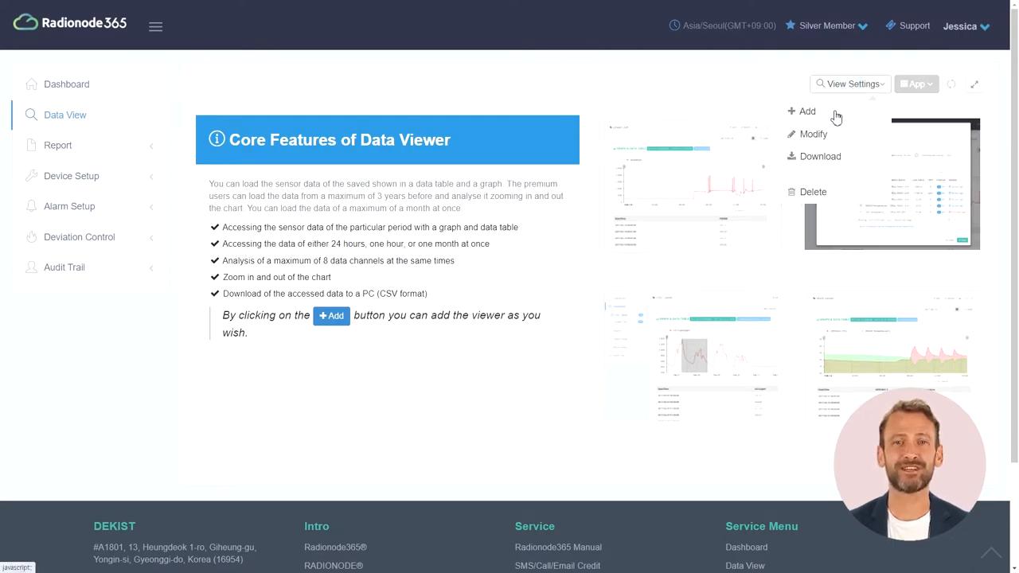
{"action": "left_click", "coordinate": [832, 112]}
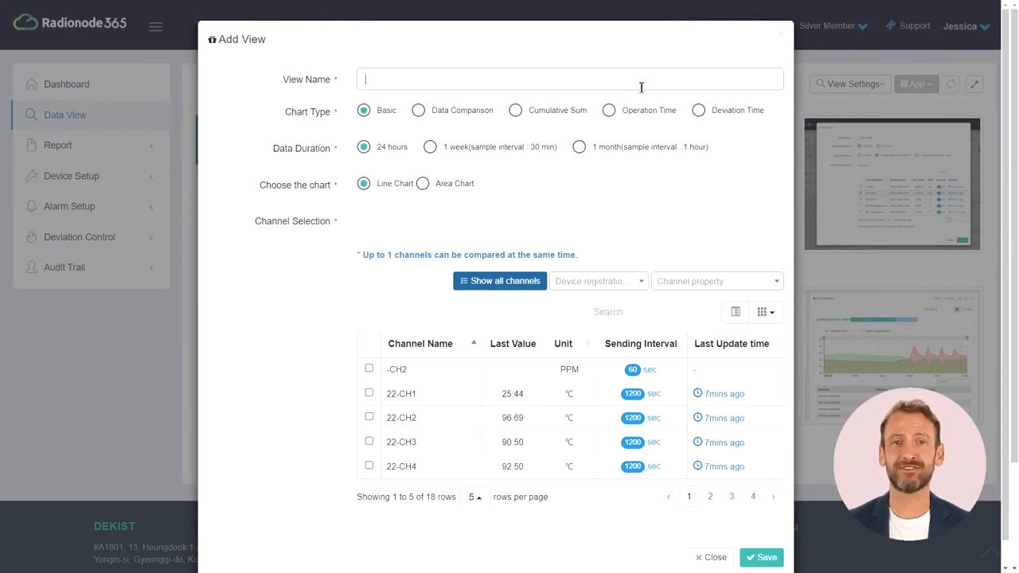
{"action": "type", "text": "Free"}
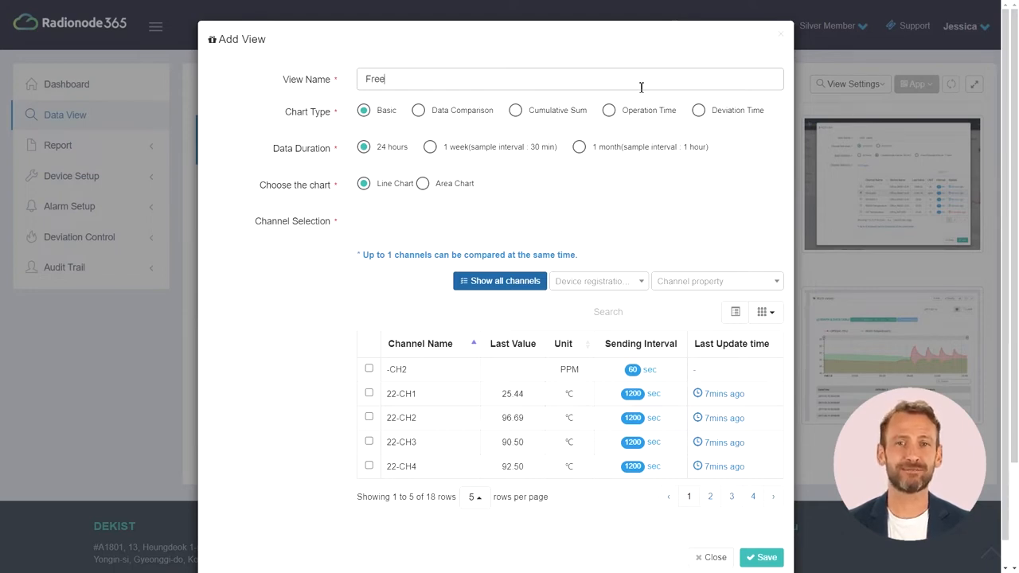
{"action": "type", "text": "zer 1"}
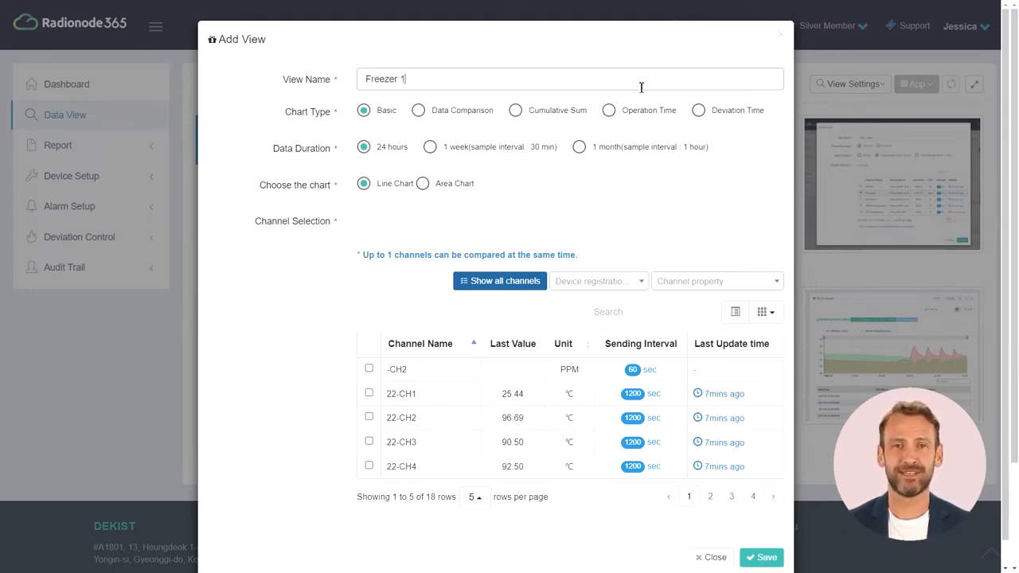
{"action": "type", "text": " temp"}
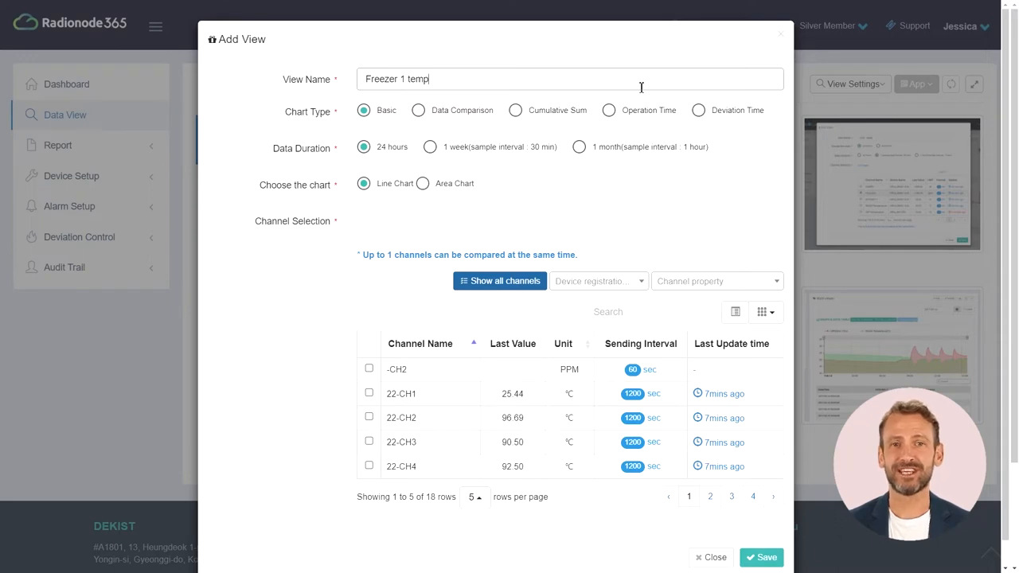
{"action": "left_click", "coordinate": [384, 117]}
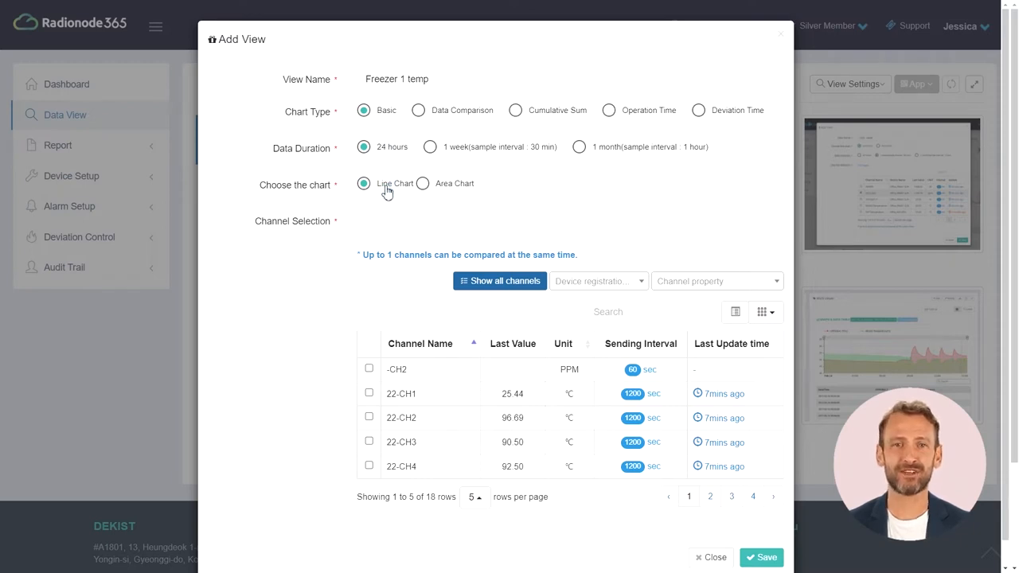
{"action": "left_click", "coordinate": [626, 316]}
{"action": "type", "text": "fr"}
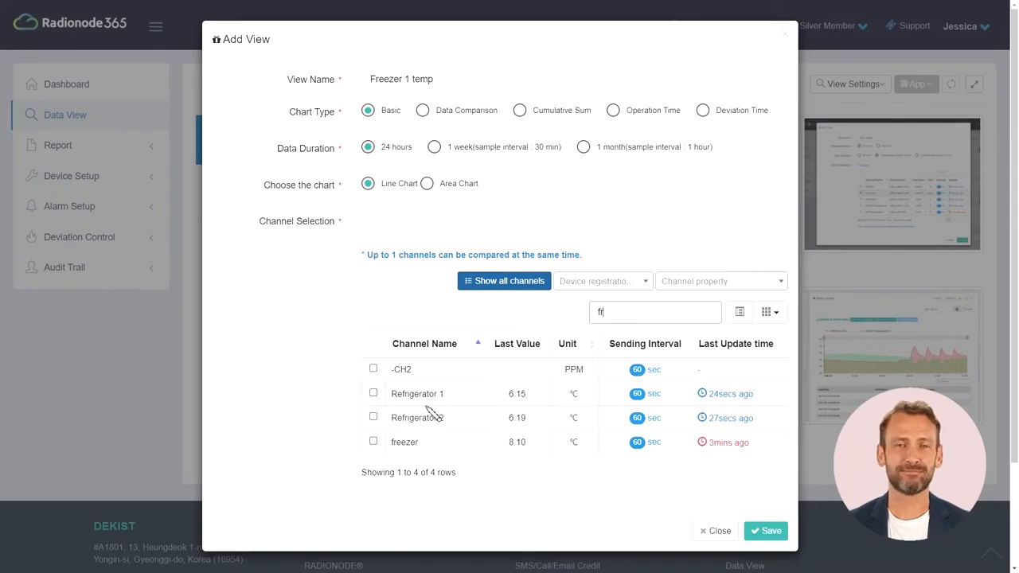
{"action": "left_click", "coordinate": [372, 442]}
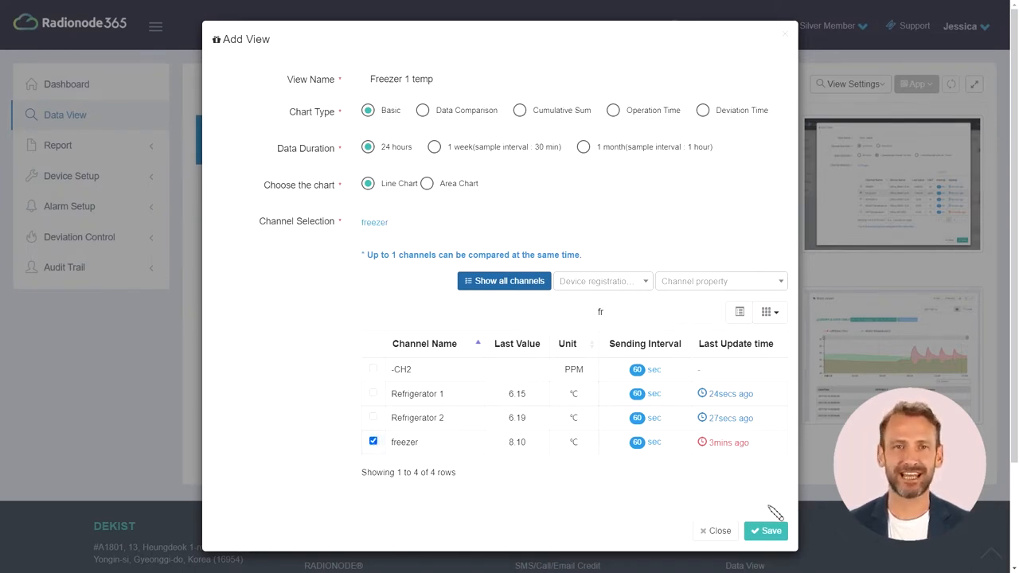
{"action": "left_click", "coordinate": [769, 531]}
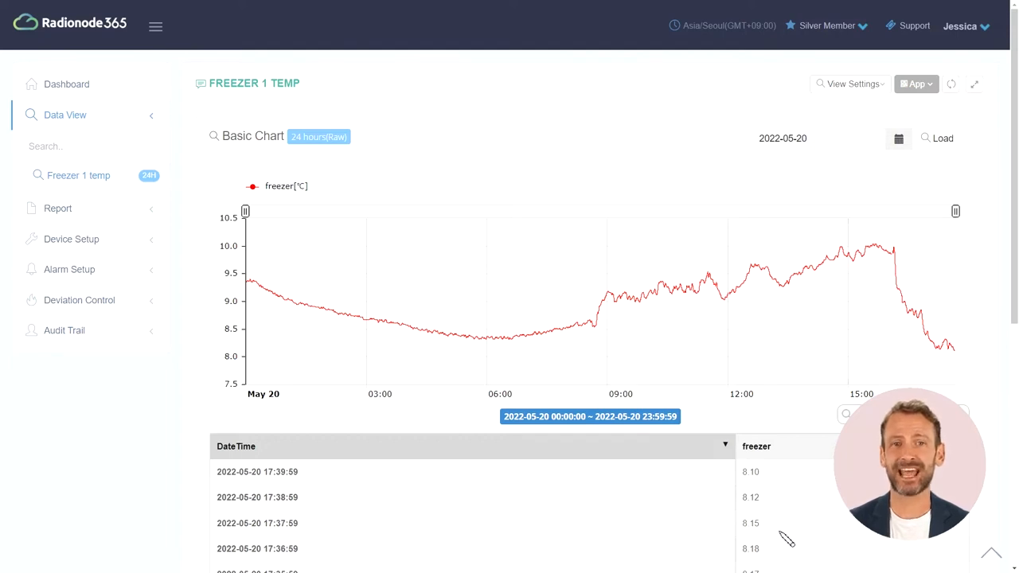
Page the Freezer 1 temp reading table forward to results 41–50
{"action": "scroll", "coordinate": [786, 540], "scroll_direction": "down", "scroll_amount": 3}
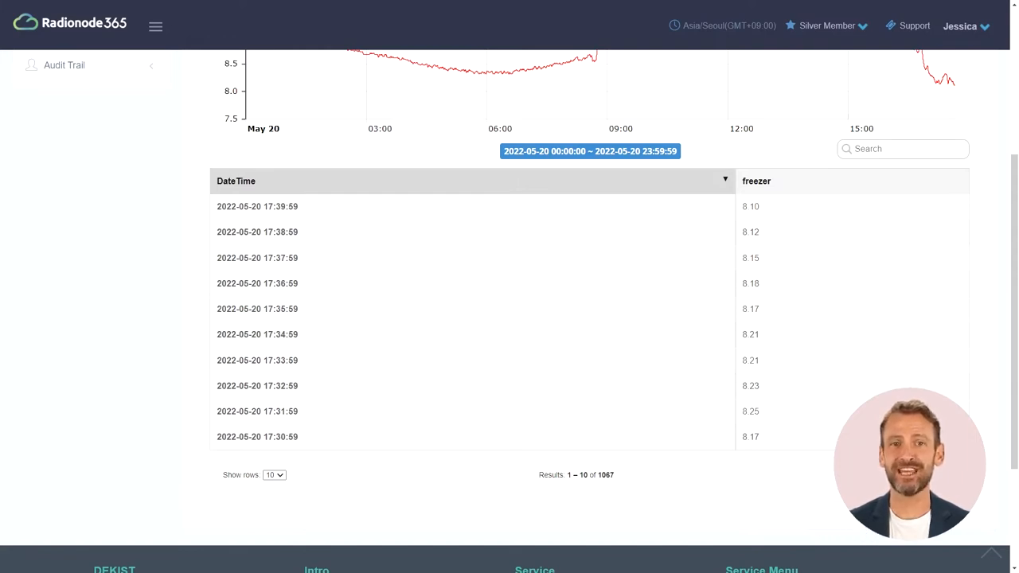
{"action": "left_click", "coordinate": [951, 475]}
{"action": "left_click", "coordinate": [951, 475]}
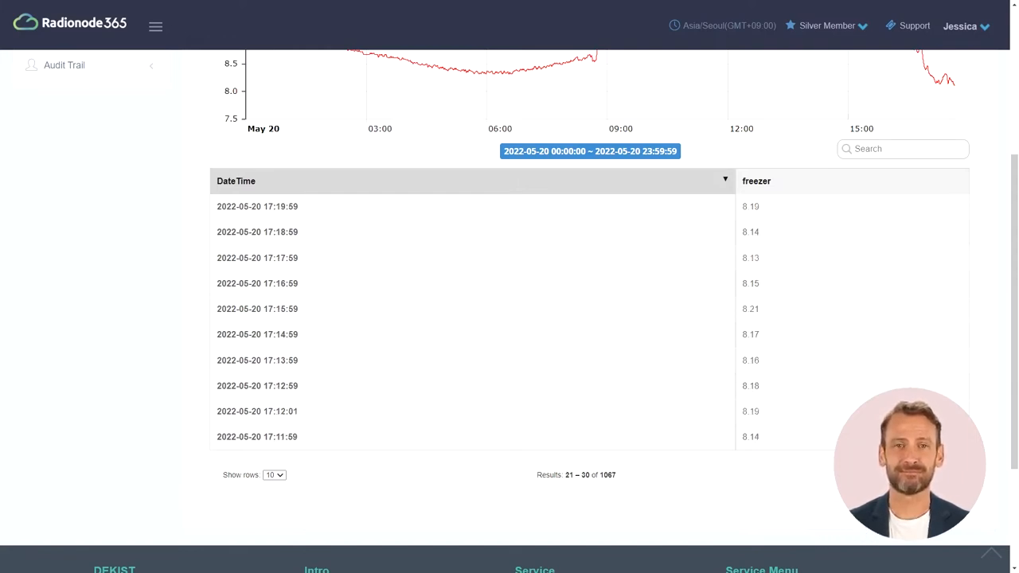
{"action": "left_click", "coordinate": [951, 475]}
{"action": "left_click", "coordinate": [951, 475]}
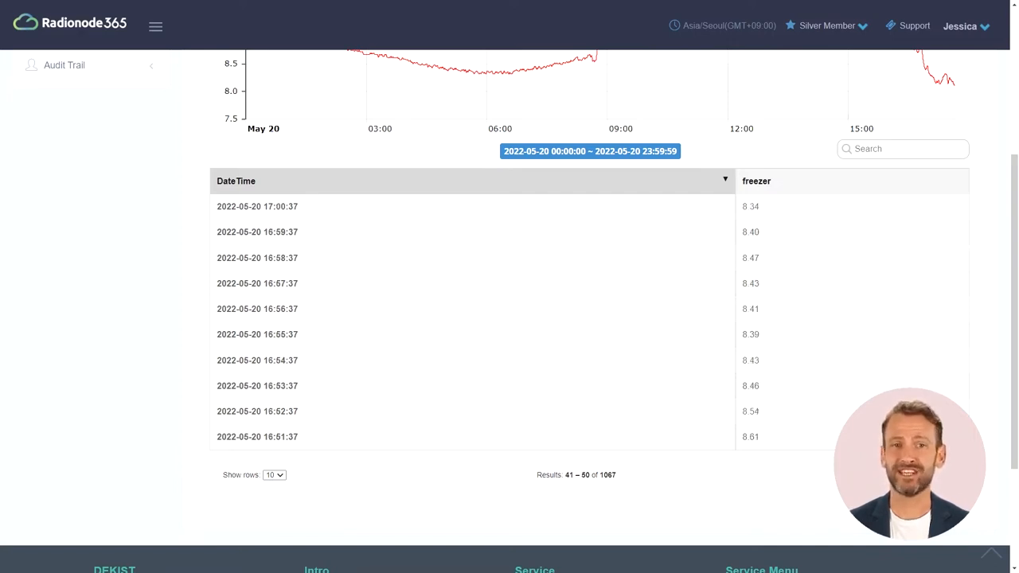
{"action": "scroll", "coordinate": [509, 318], "scroll_direction": "up", "scroll_amount": 4}
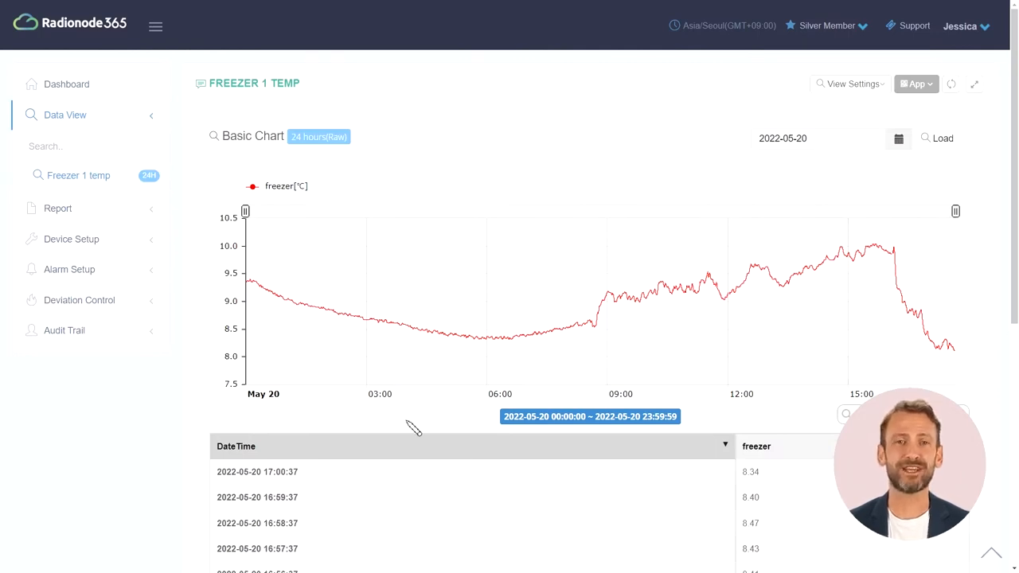
Zoom the chart into 03:00–06:00, then 03:29–04:00, and restore the full day
{"action": "mouse_move", "coordinate": [370, 391]}
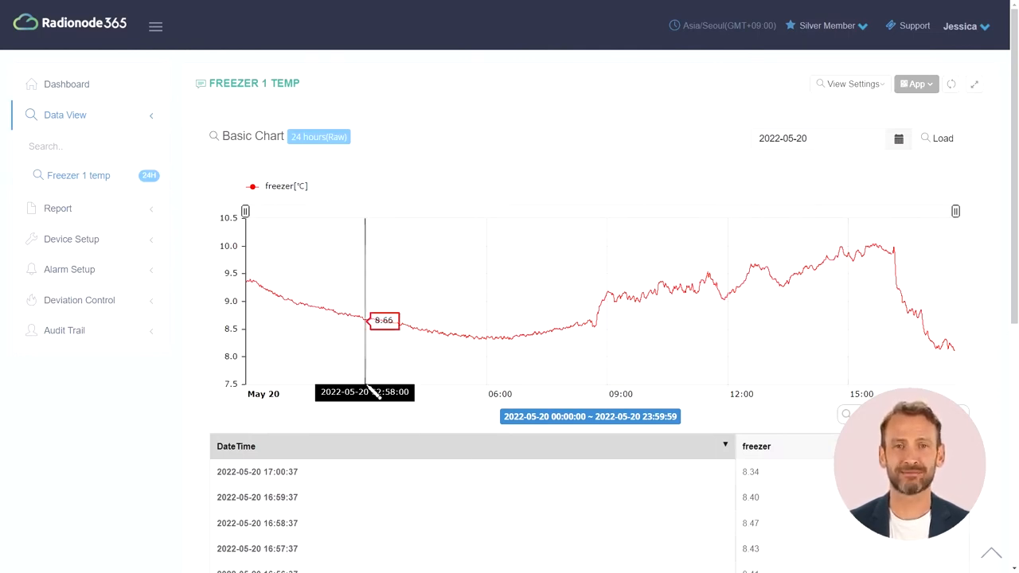
{"action": "left_click_drag", "start_coordinate": [367, 387], "coordinate": [488, 384]}
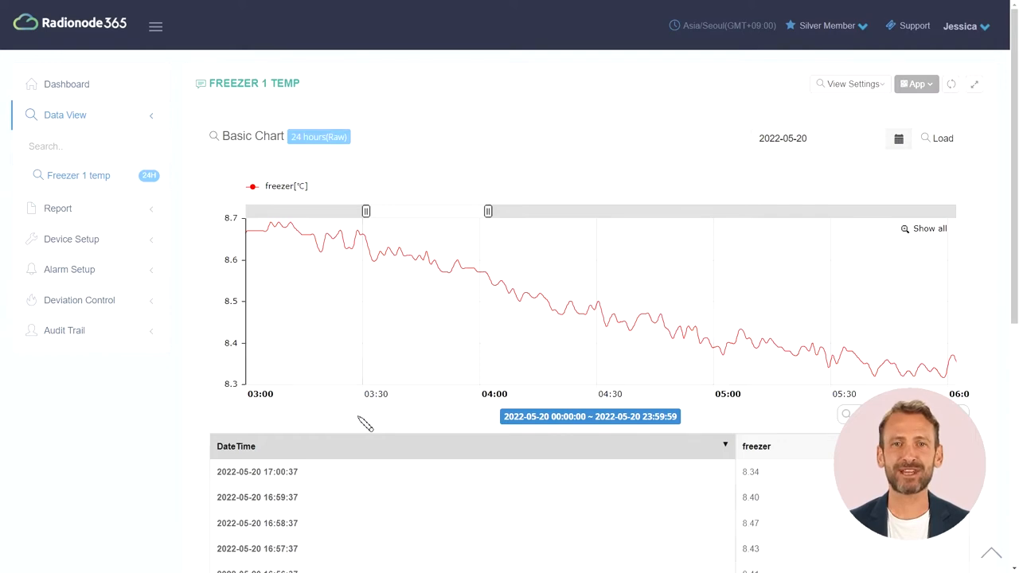
{"action": "left_click_drag", "start_coordinate": [363, 382], "coordinate": [487, 390]}
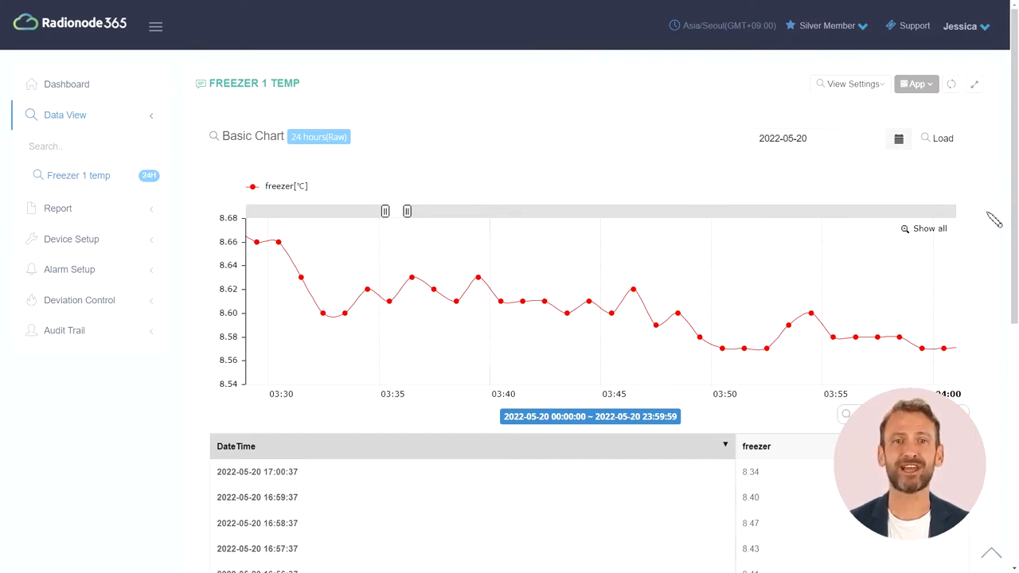
{"action": "left_click", "coordinate": [928, 229]}
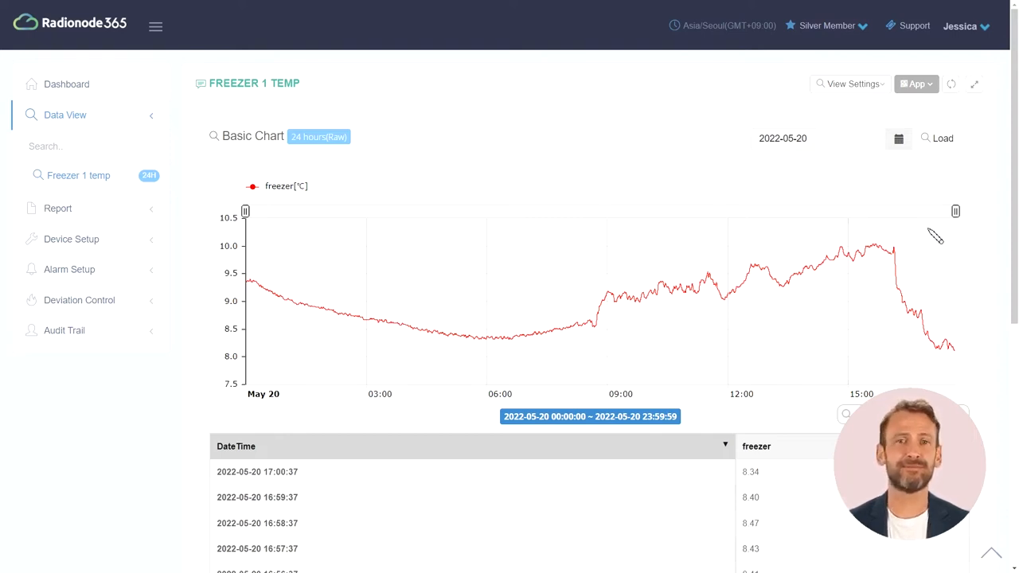
Load the Freezer 1 temp readings for 2022-05-19
{"action": "left_click", "coordinate": [894, 138]}
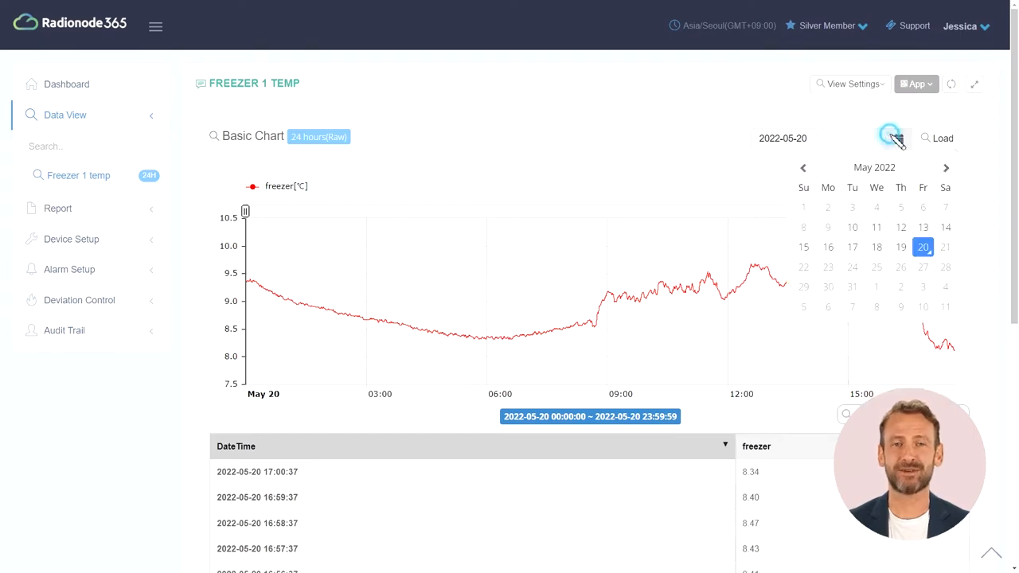
{"action": "left_click", "coordinate": [899, 249]}
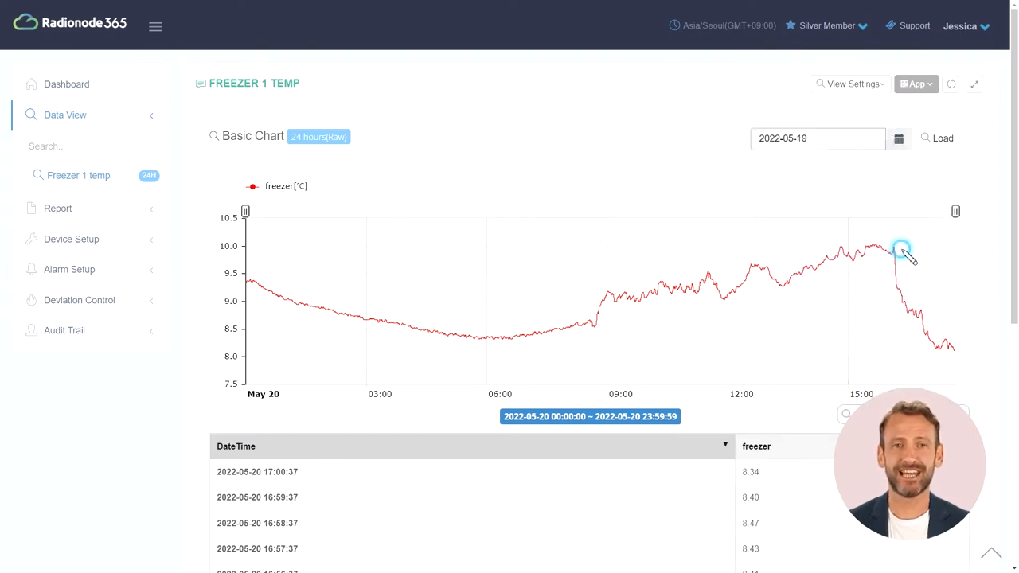
{"action": "left_click", "coordinate": [934, 144]}
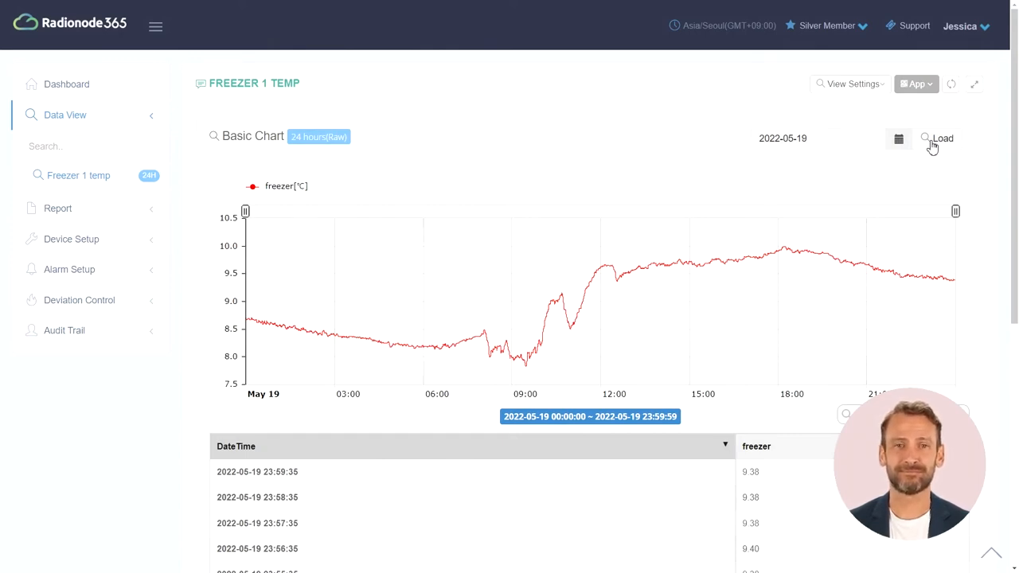
{"action": "left_click", "coordinate": [865, 83]}
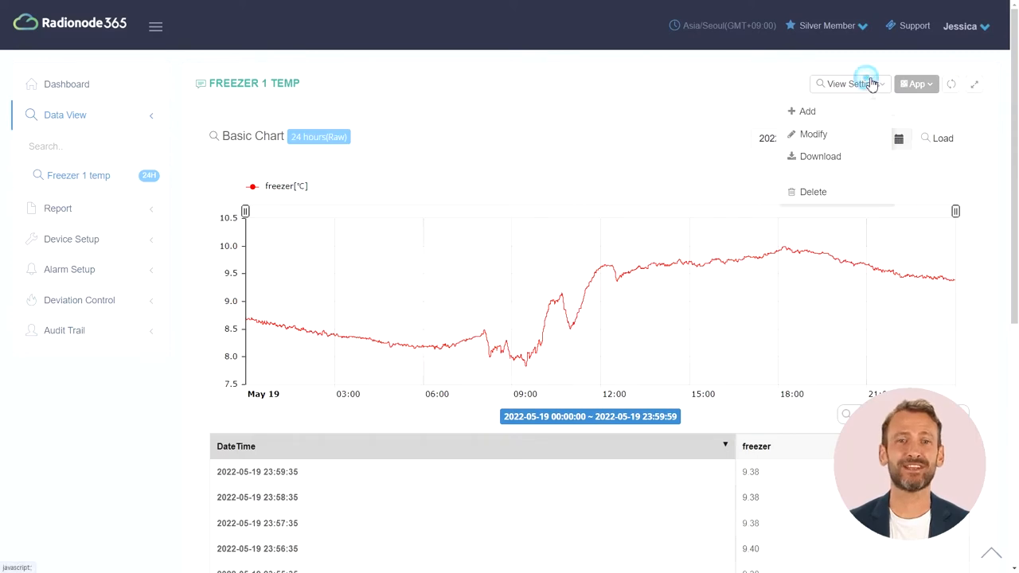
Save view 'Temp comparison' as a 1-week Data Comparison of Refrigerator 1 and Refrigerator 2
{"action": "left_click", "coordinate": [840, 114]}
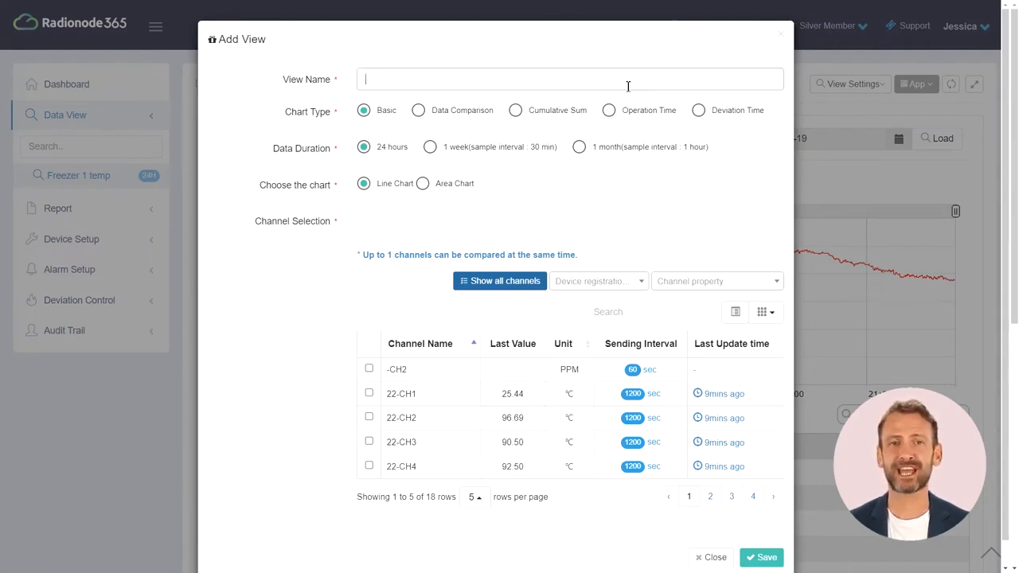
{"action": "type", "text": "Temp comparison"}
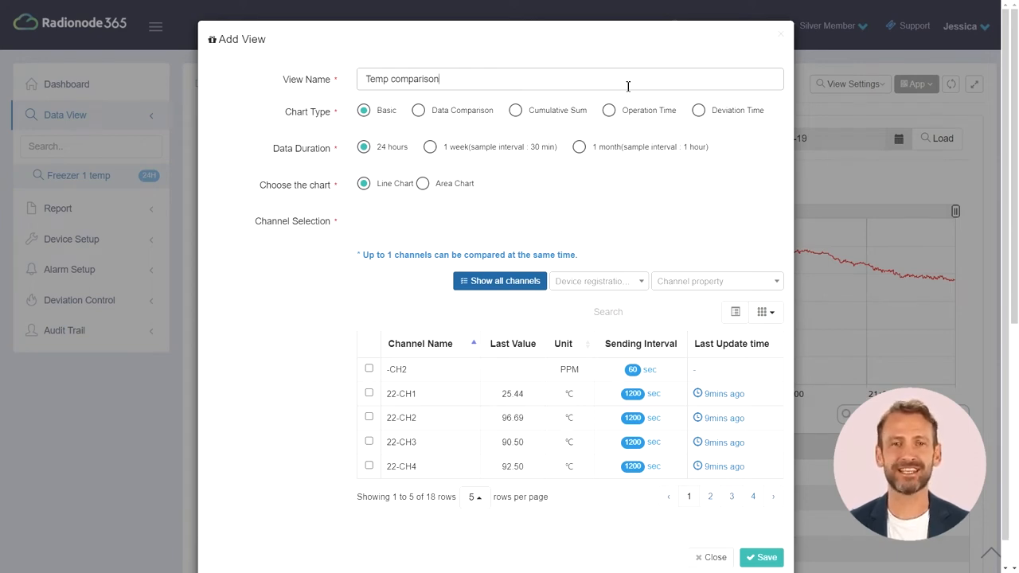
{"action": "left_click", "coordinate": [461, 113]}
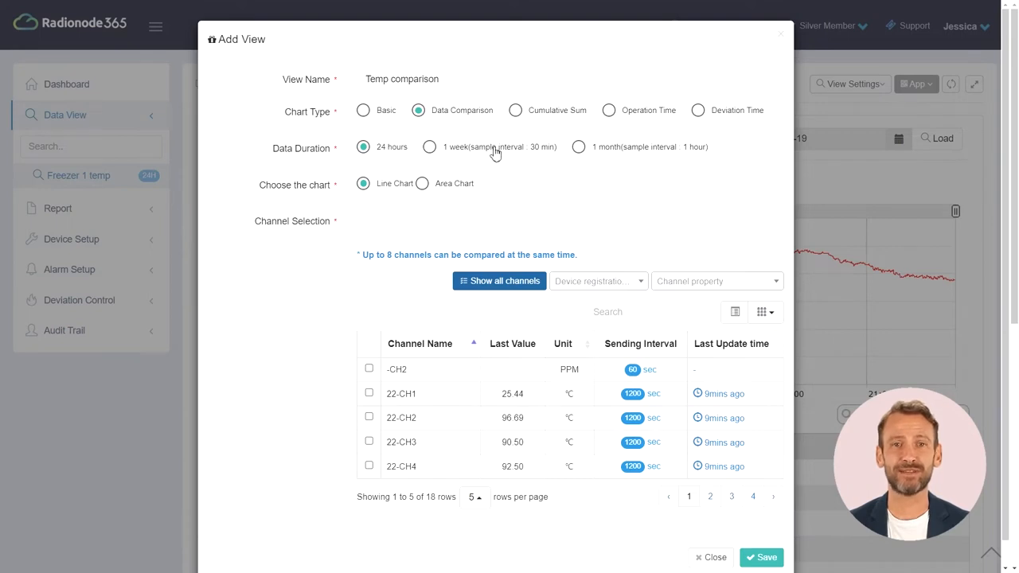
{"action": "left_click", "coordinate": [430, 148]}
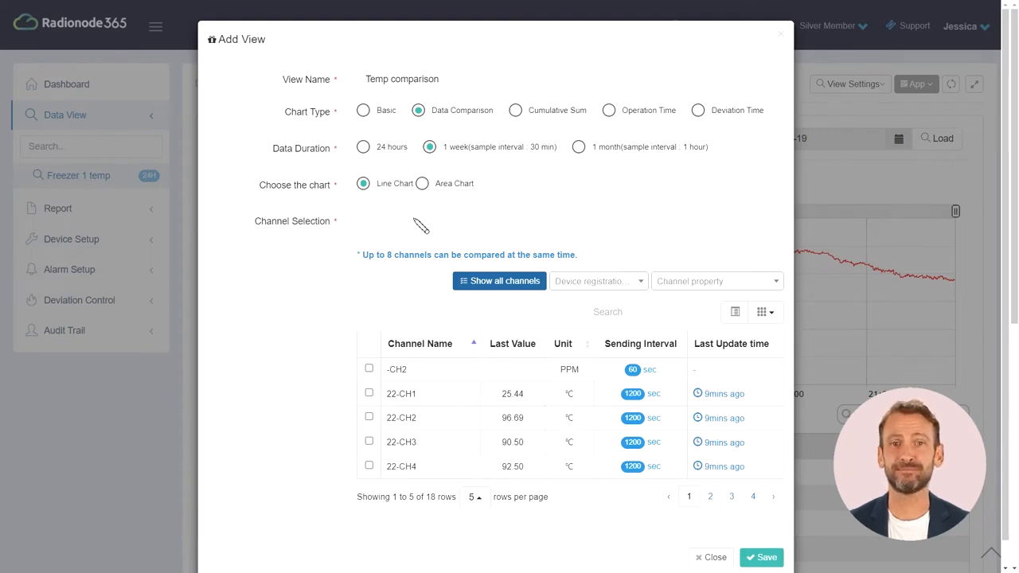
{"action": "left_click", "coordinate": [658, 320]}
{"action": "type", "text": "r"}
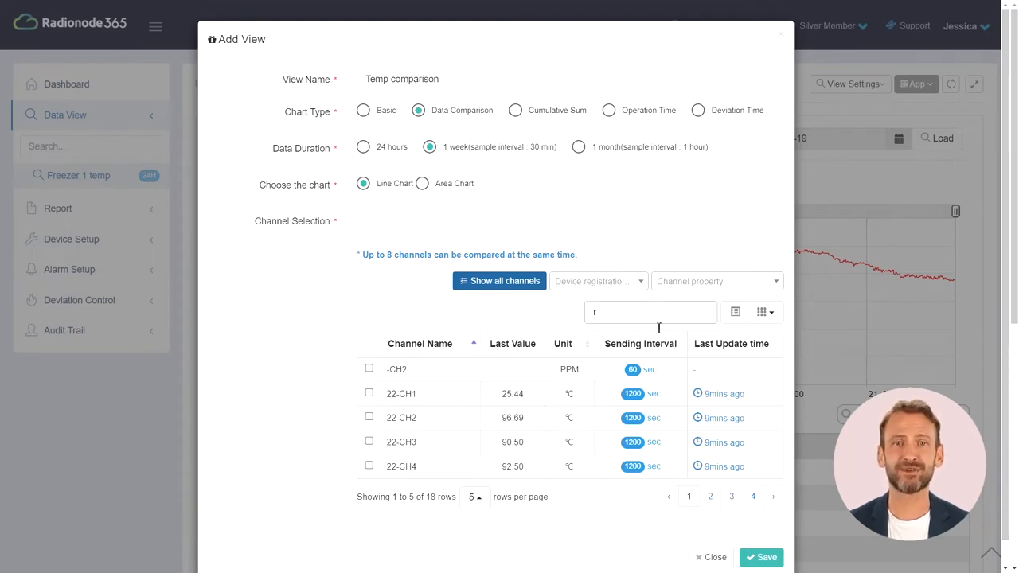
{"action": "left_click", "coordinate": [369, 394]}
{"action": "left_click", "coordinate": [369, 417]}
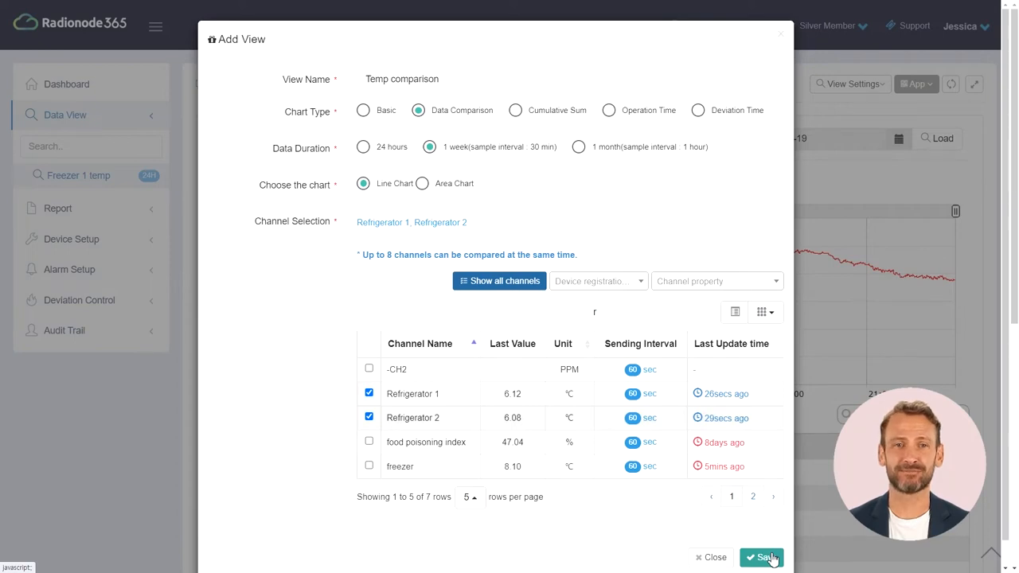
{"action": "left_click", "coordinate": [769, 558]}
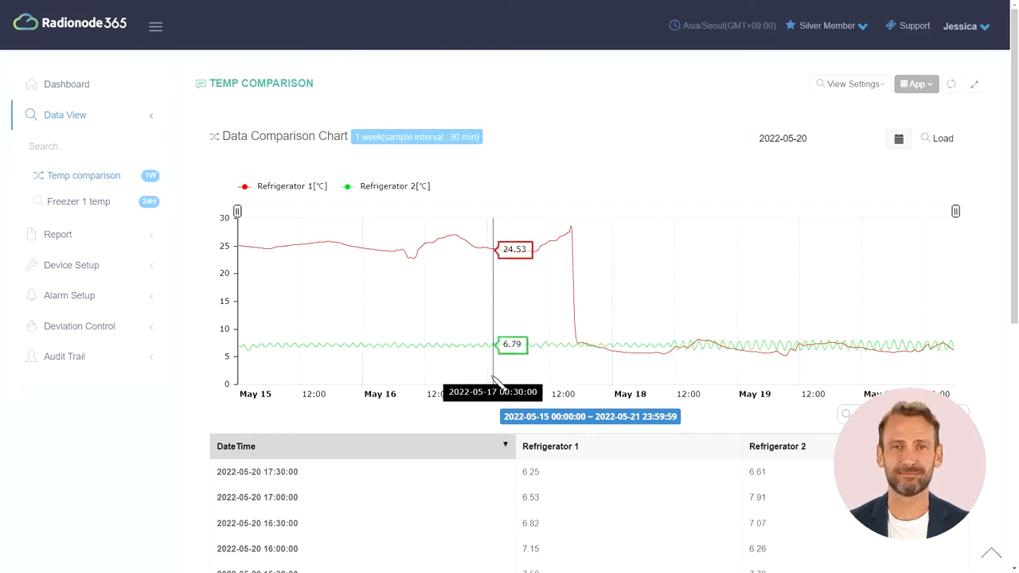
Zoom the Temp comparison chart in on May 17
{"action": "left_click_drag", "start_coordinate": [487, 380], "coordinate": [623, 382]}
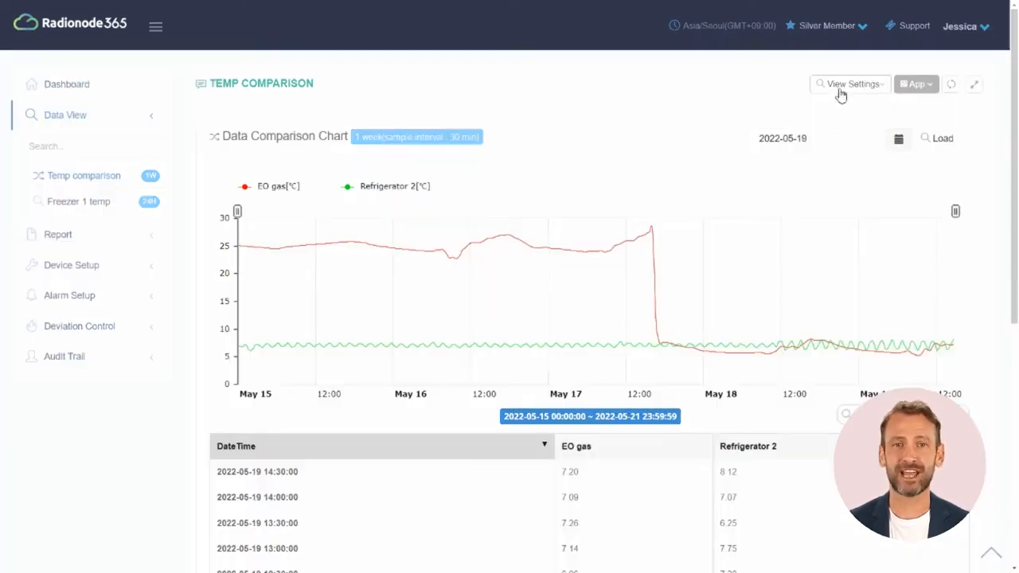
Add and save view 'Ammonia level' as a 24-hour Cumulative Sum chart of NH3
{"action": "left_click", "coordinate": [840, 88]}
{"action": "left_click", "coordinate": [819, 111]}
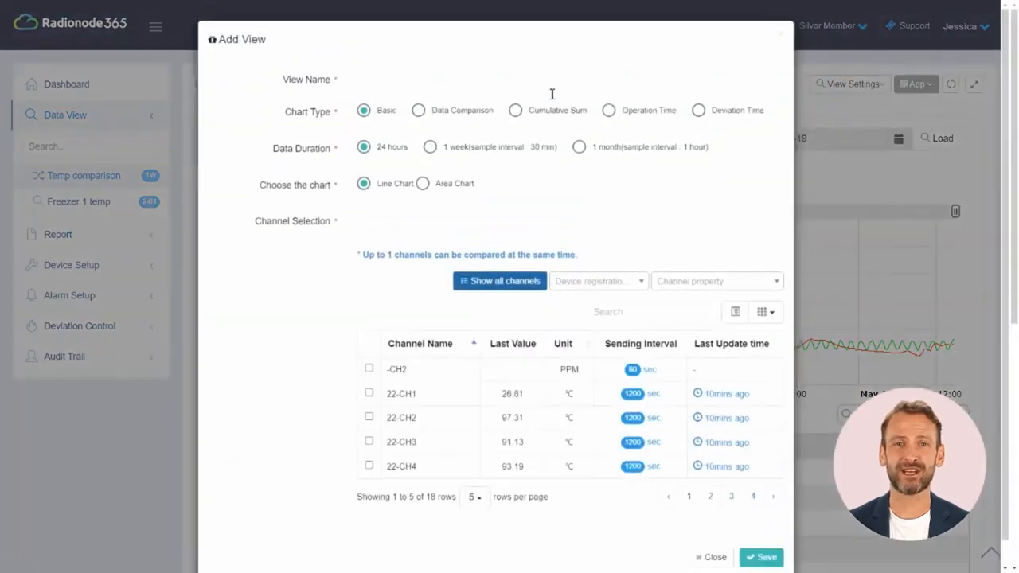
{"action": "type", "text": "Amm"}
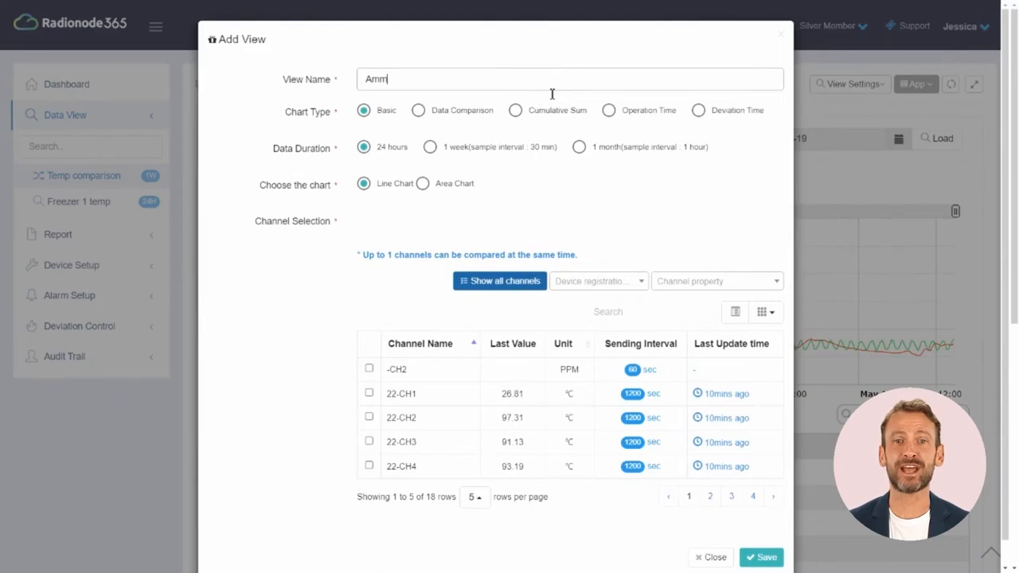
{"action": "type", "text": "oni"}
{"action": "type", "text": "a "}
{"action": "type", "text": "("}
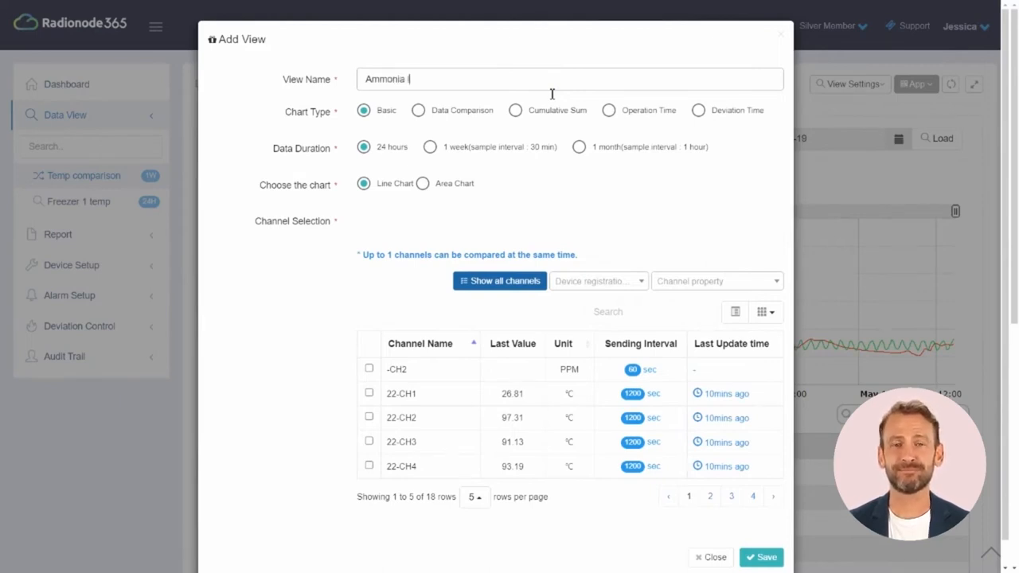
{"action": "type", "text": "level"}
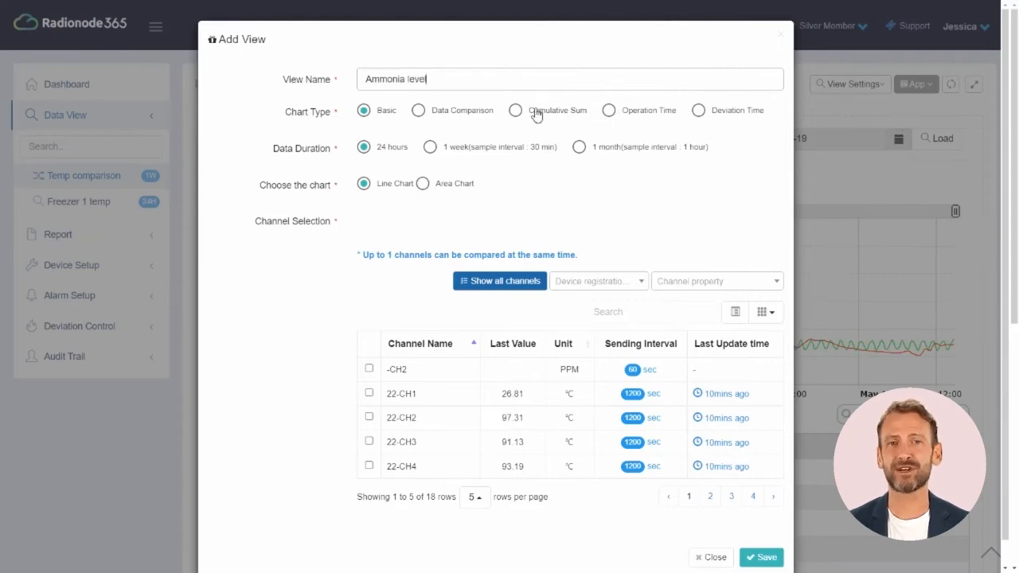
{"action": "left_click", "coordinate": [532, 110]}
{"action": "left_click", "coordinate": [376, 149]}
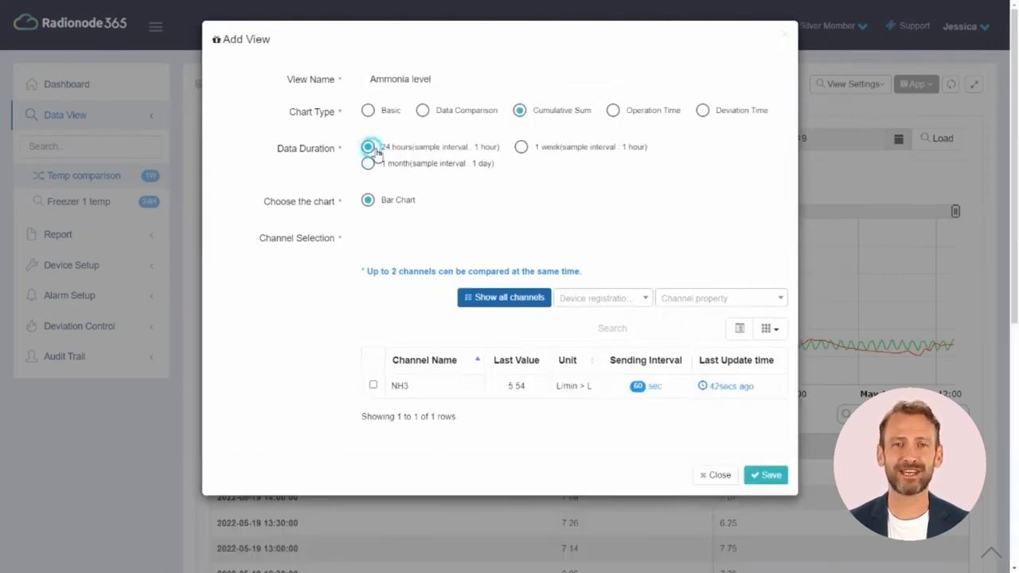
{"action": "left_click", "coordinate": [374, 386]}
{"action": "left_click", "coordinate": [769, 474]}
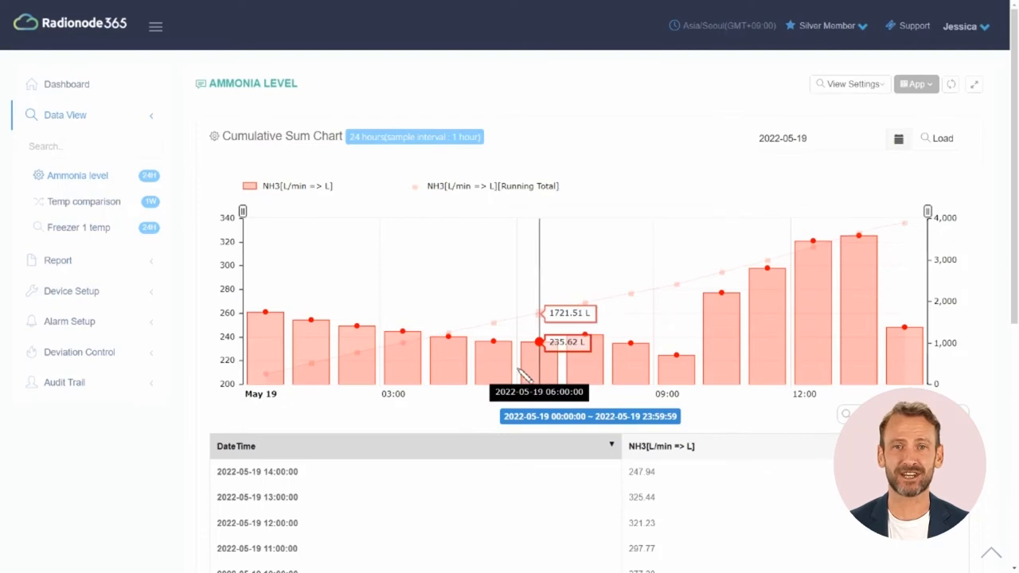
Zoom the ammonia chart into the morning, then 06:00–08:00, and restore the full day
{"action": "left_click_drag", "start_coordinate": [507, 360], "coordinate": [684, 381]}
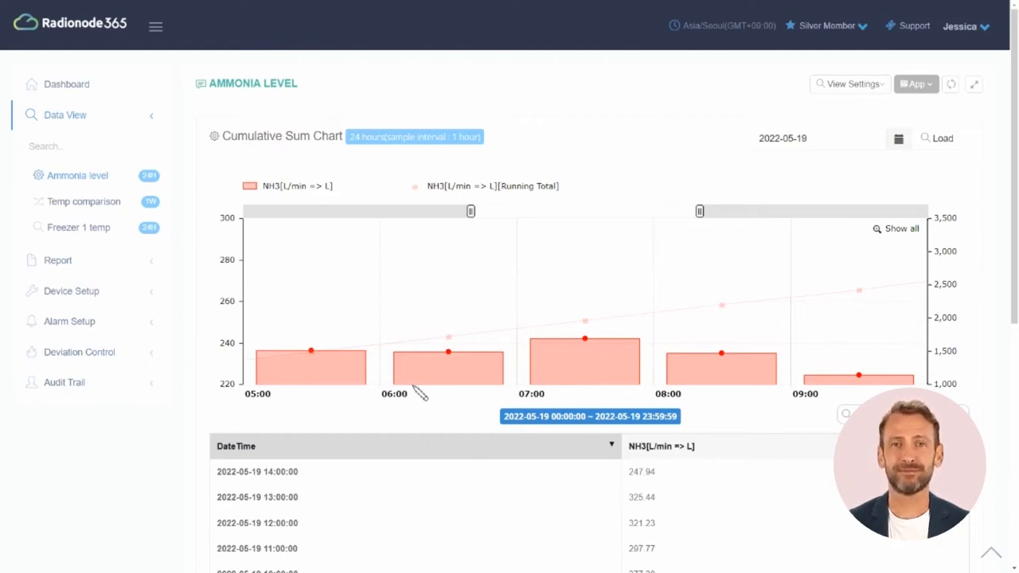
{"action": "left_click_drag", "start_coordinate": [555, 364], "coordinate": [713, 368]}
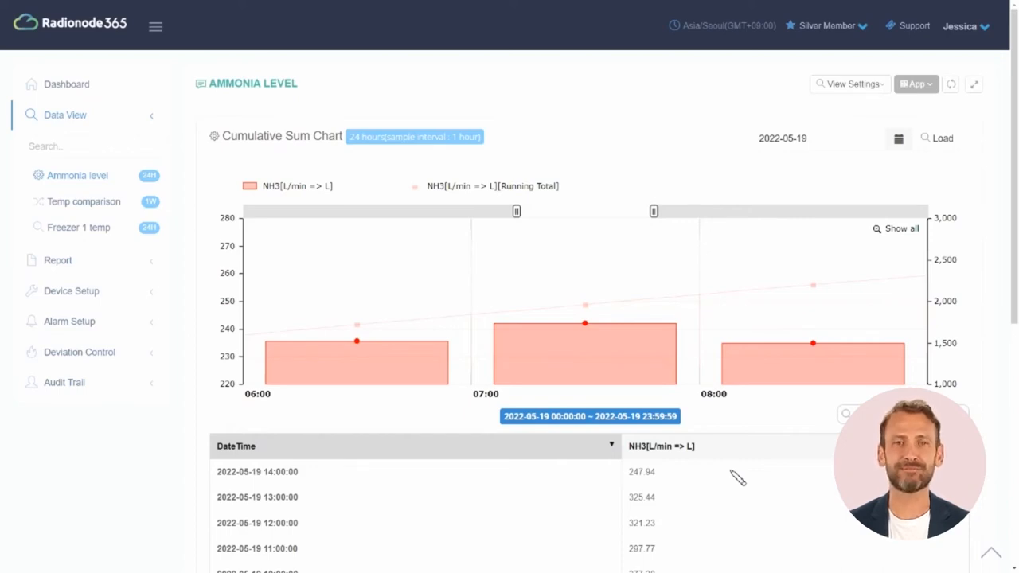
{"action": "left_click", "coordinate": [888, 229]}
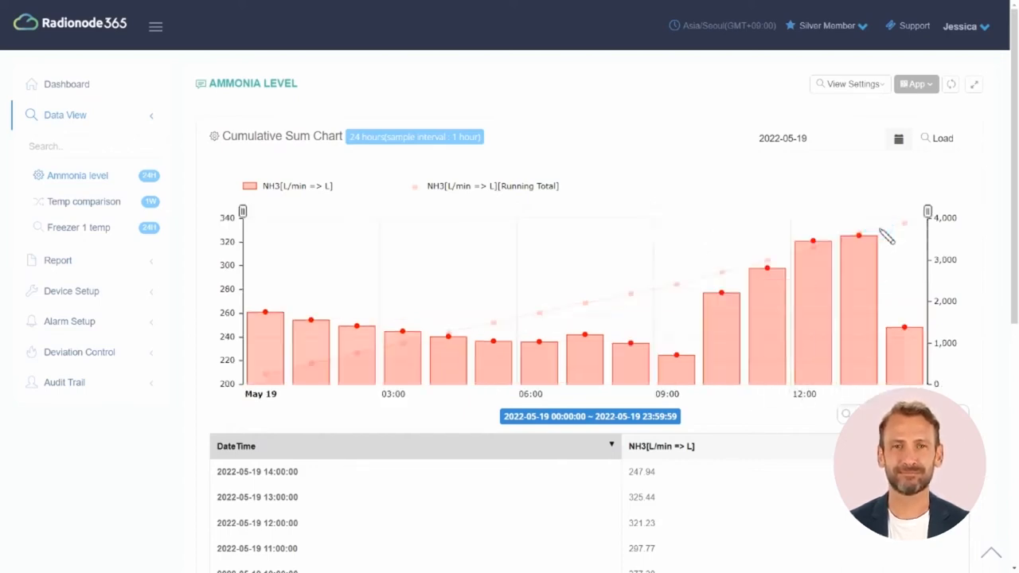
Load the Ammonia level data for 2022-05-18
{"action": "left_click", "coordinate": [898, 139]}
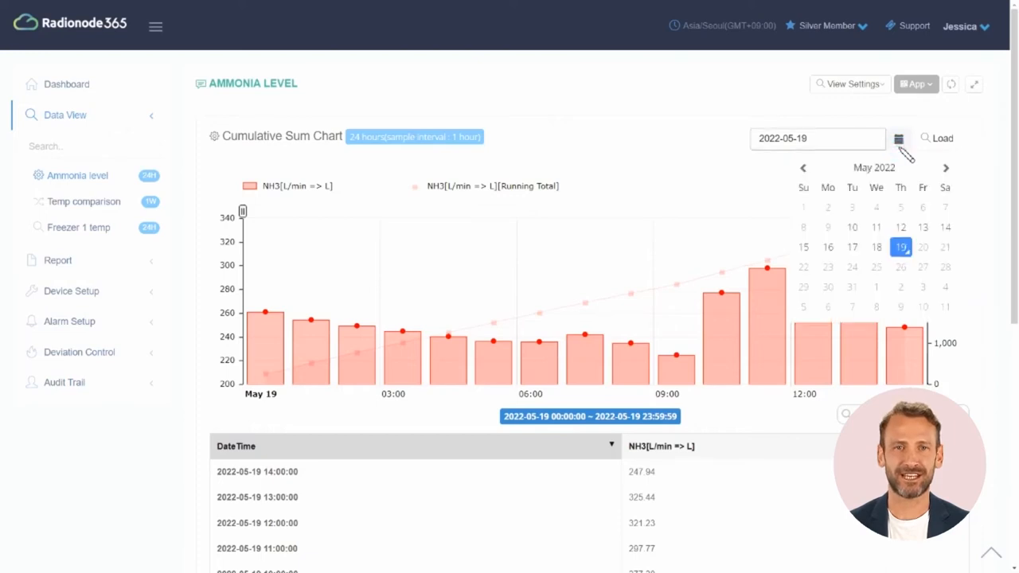
{"action": "left_click", "coordinate": [876, 247]}
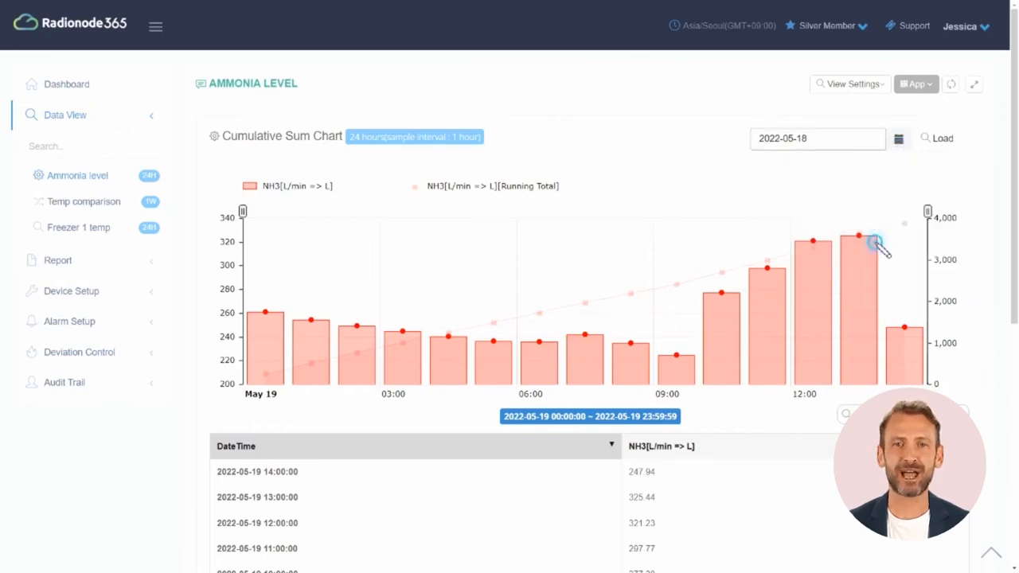
{"action": "left_click", "coordinate": [932, 140]}
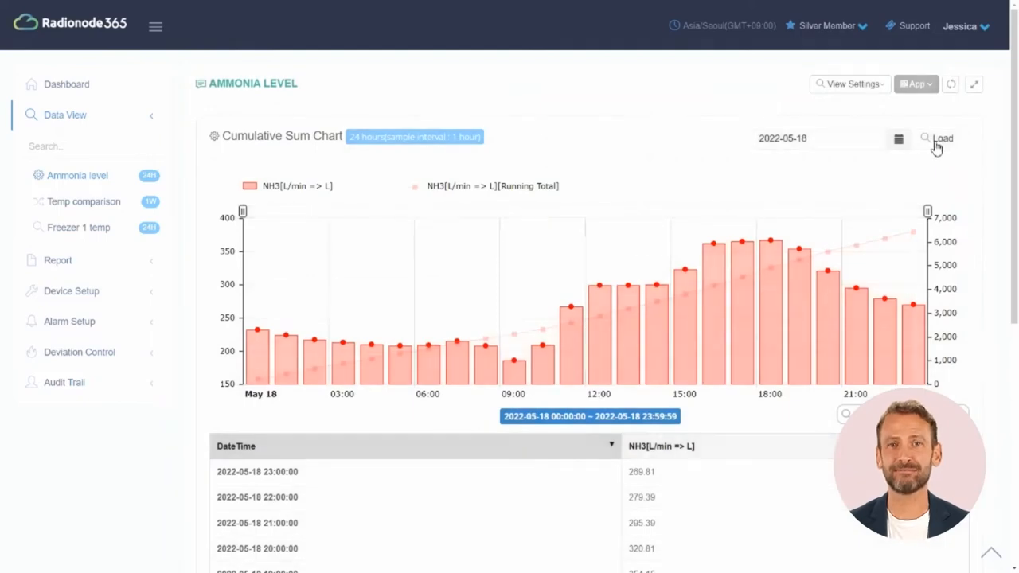
Modify the Ammonia level view to a 1-month data duration and save it
{"action": "left_click", "coordinate": [859, 91]}
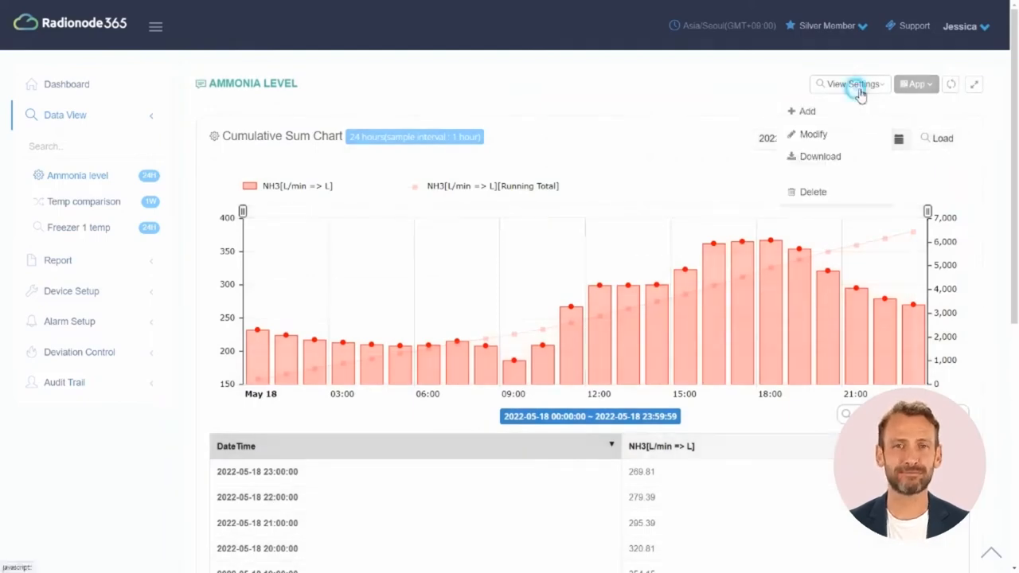
{"action": "left_click", "coordinate": [843, 135]}
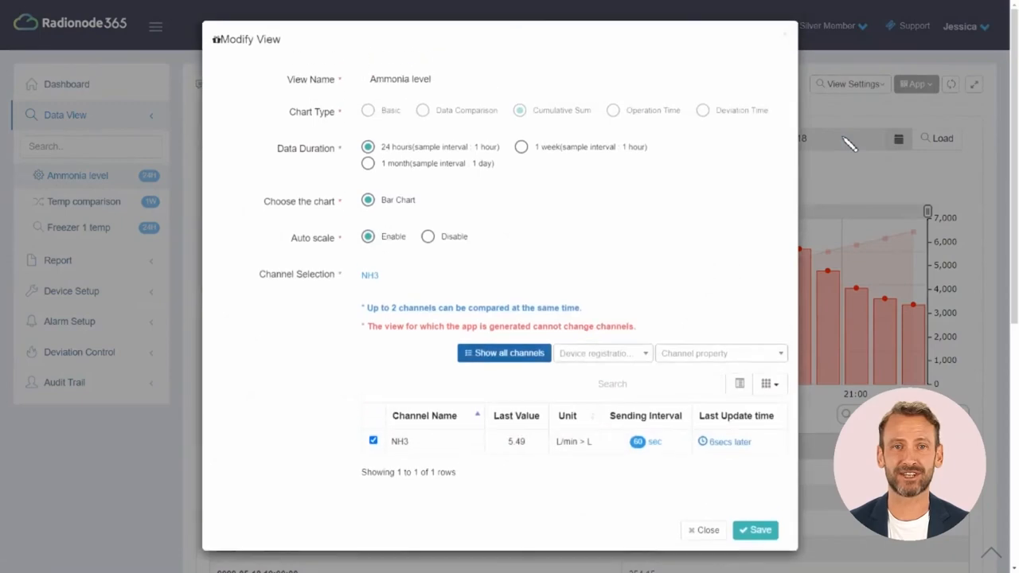
{"action": "left_click", "coordinate": [435, 164]}
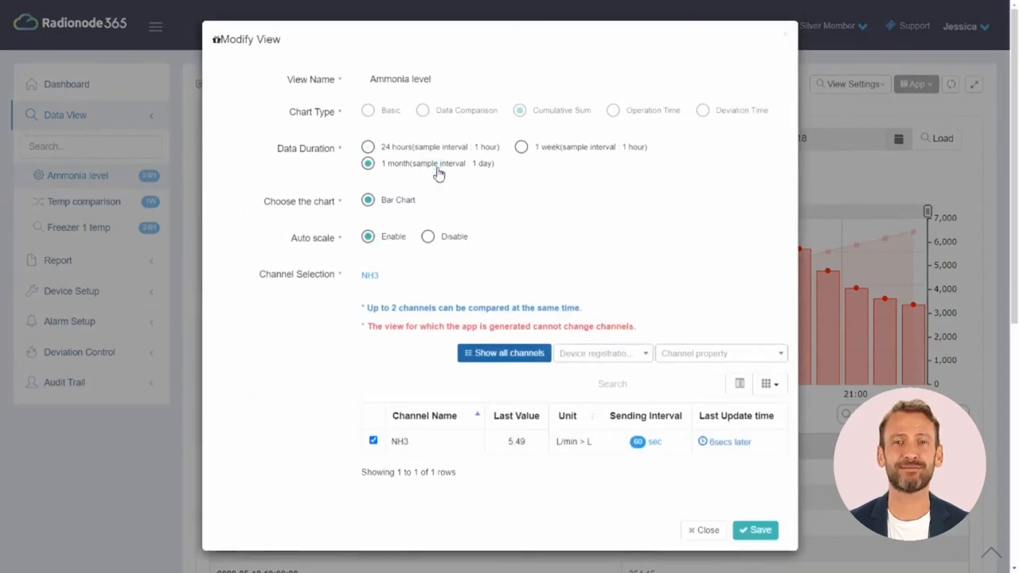
{"action": "left_click", "coordinate": [763, 531]}
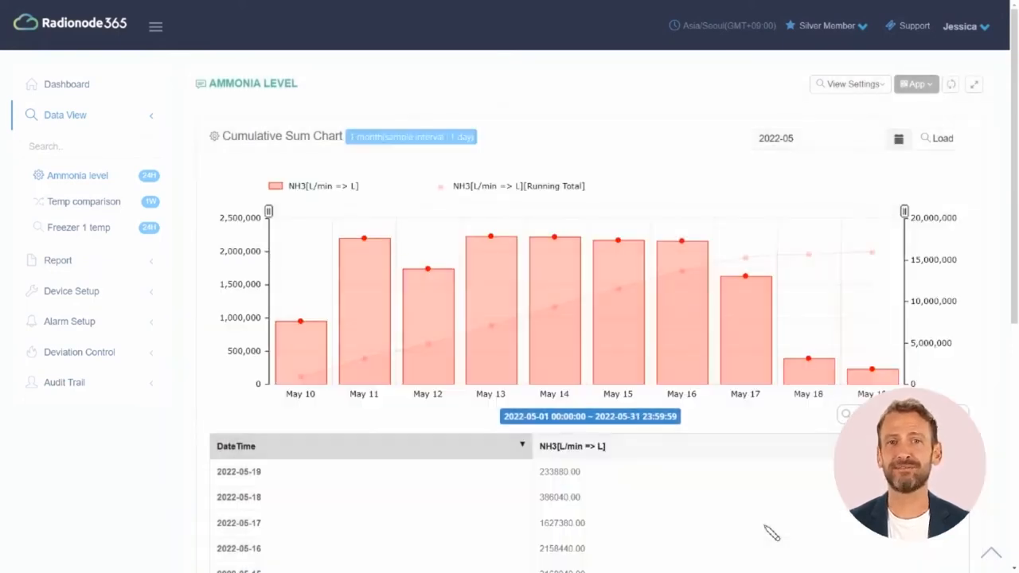
{"action": "scroll", "coordinate": [771, 532], "scroll_direction": "down", "scroll_amount": 2}
{"action": "scroll", "coordinate": [771, 532], "scroll_direction": "up", "scroll_amount": 2}
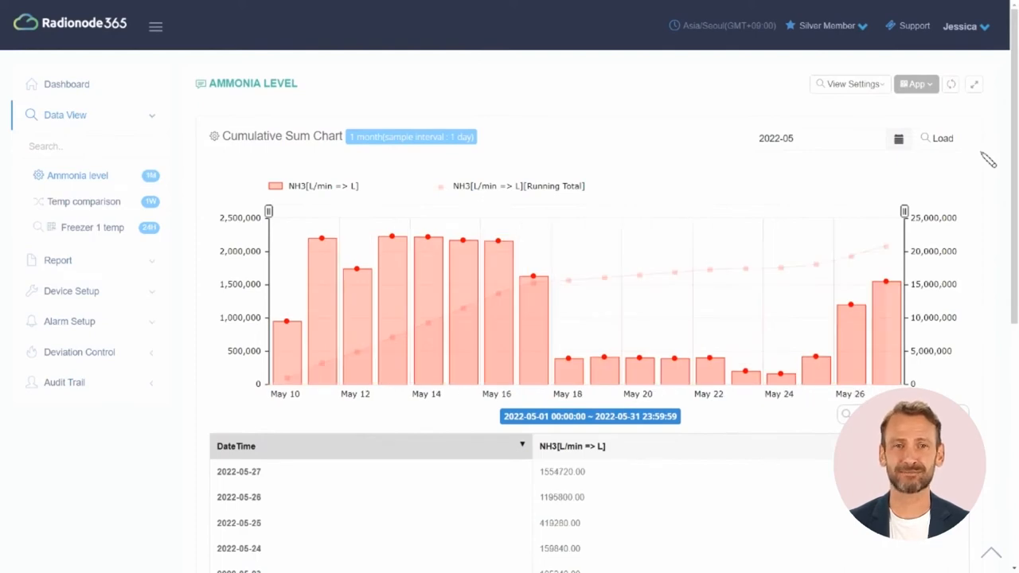
Start a new data view named 'EO exposure time'
{"action": "left_click", "coordinate": [875, 84]}
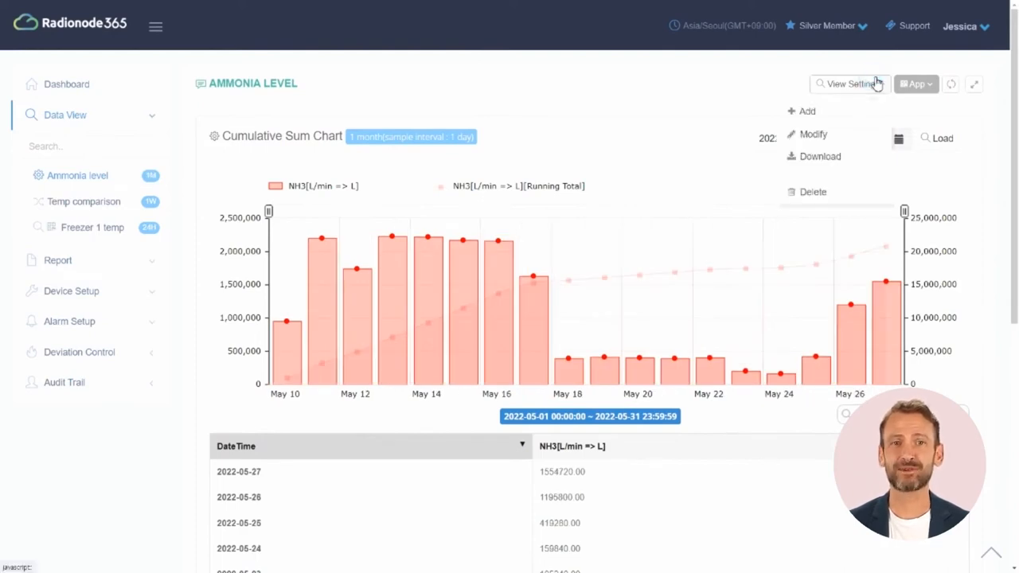
{"action": "left_click", "coordinate": [847, 115]}
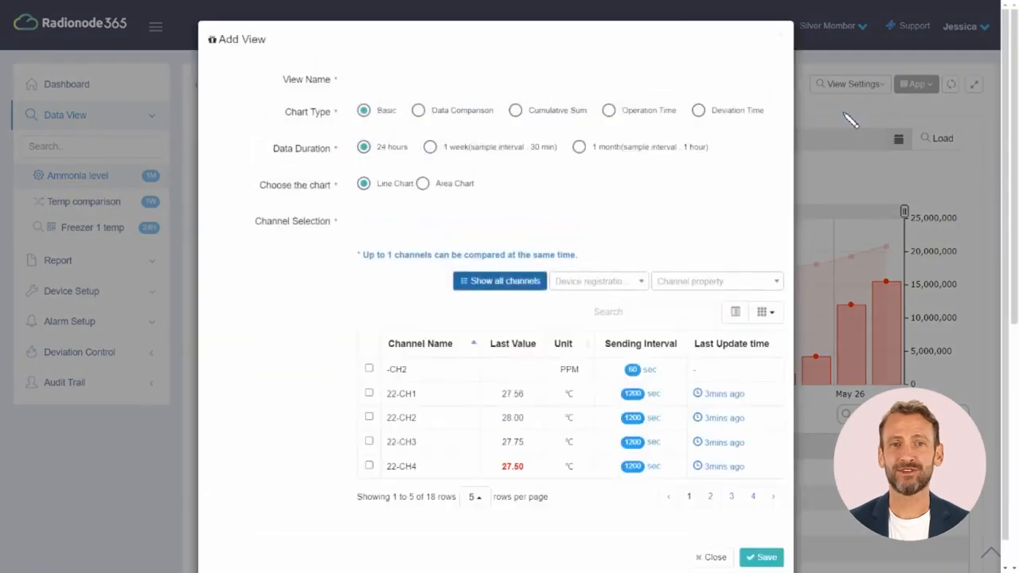
{"action": "left_click", "coordinate": [724, 90]}
{"action": "type", "text": "EO exposure time"}
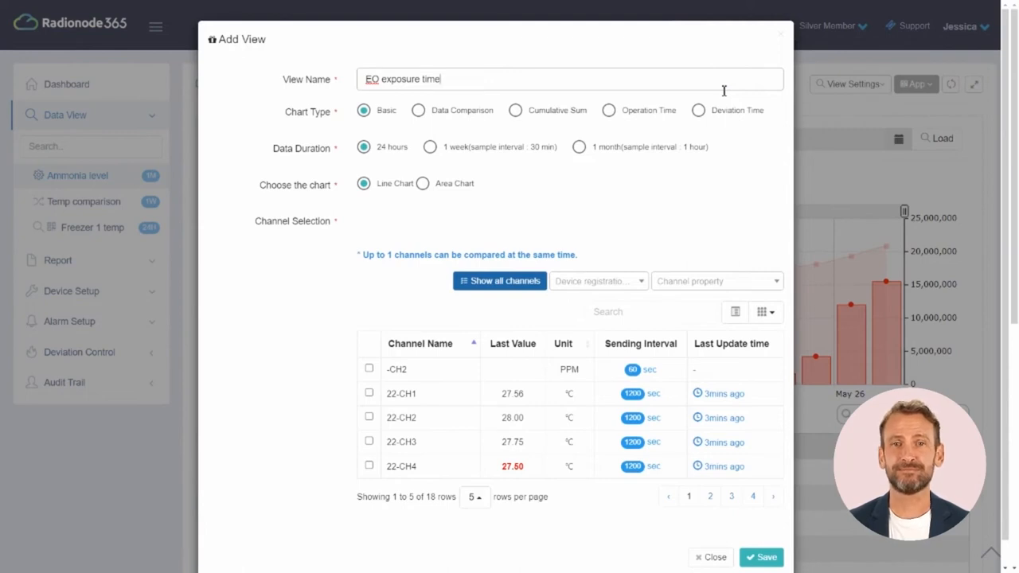
Make it an Operation Time chart with range 5–8 over one week
{"action": "left_click", "coordinate": [659, 111]}
{"action": "left_click", "coordinate": [478, 151]}
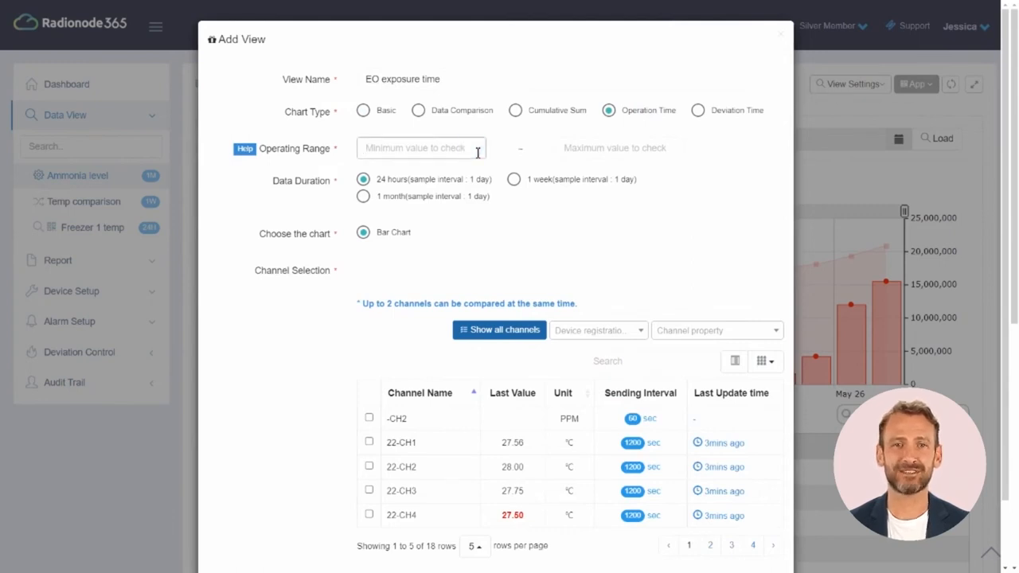
{"action": "type", "text": "5"}
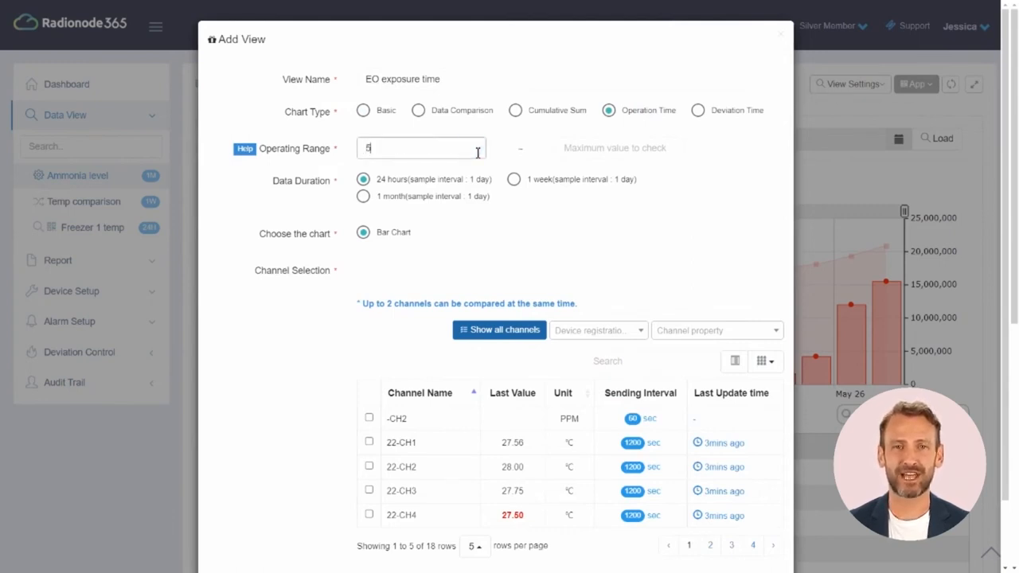
{"action": "left_click", "coordinate": [594, 152]}
{"action": "type", "text": "8"}
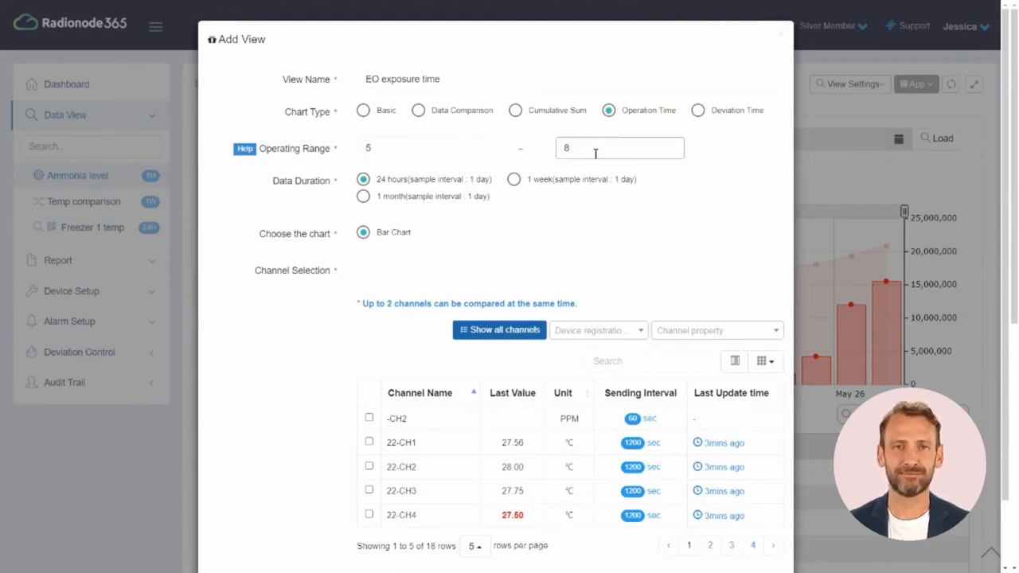
{"action": "left_click", "coordinate": [555, 180]}
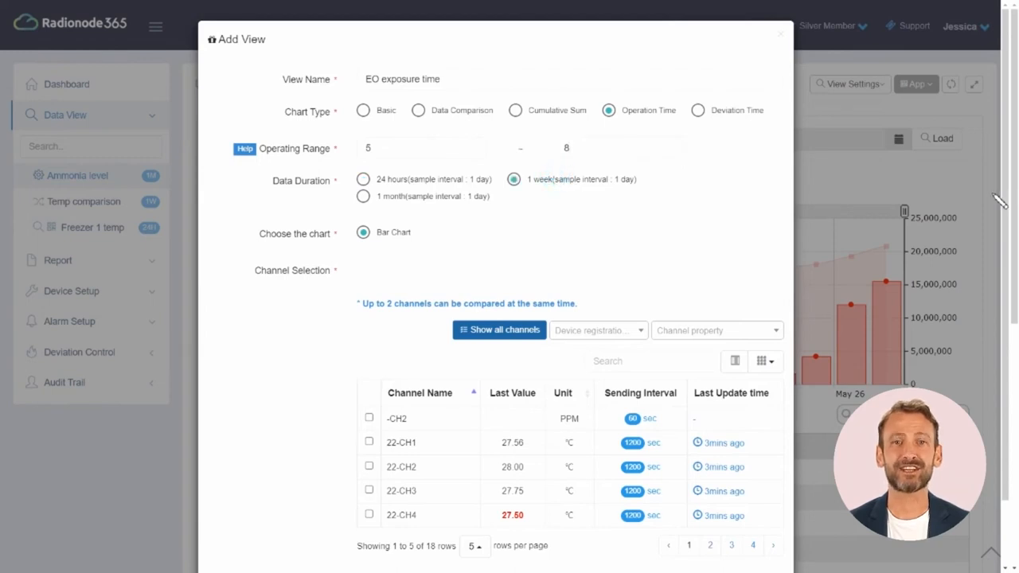
Filter channels by 'eo' and select the EO gas channel
{"action": "left_click", "coordinate": [624, 364]}
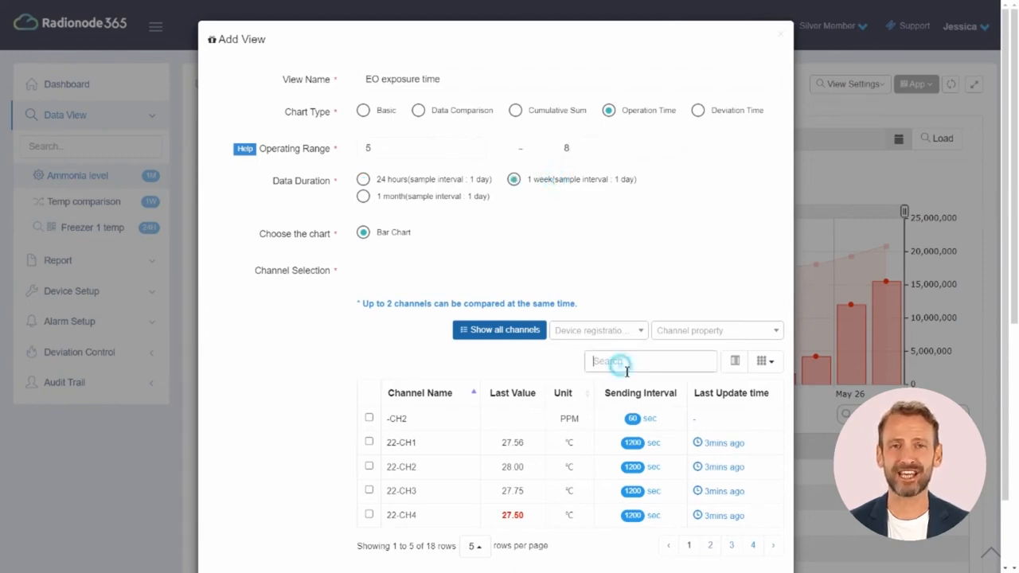
{"action": "type", "text": "eo"}
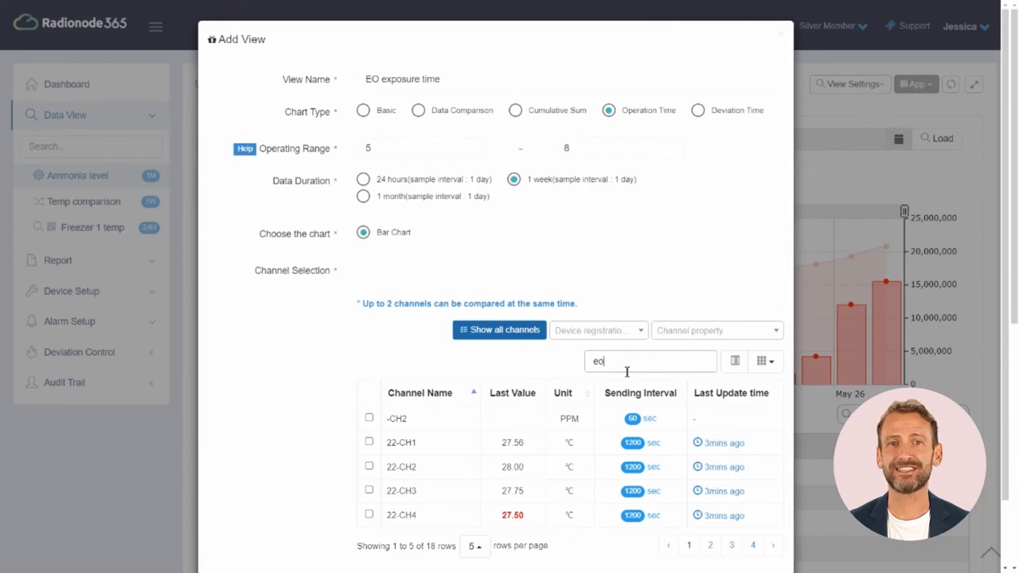
{"action": "left_click", "coordinate": [373, 417]}
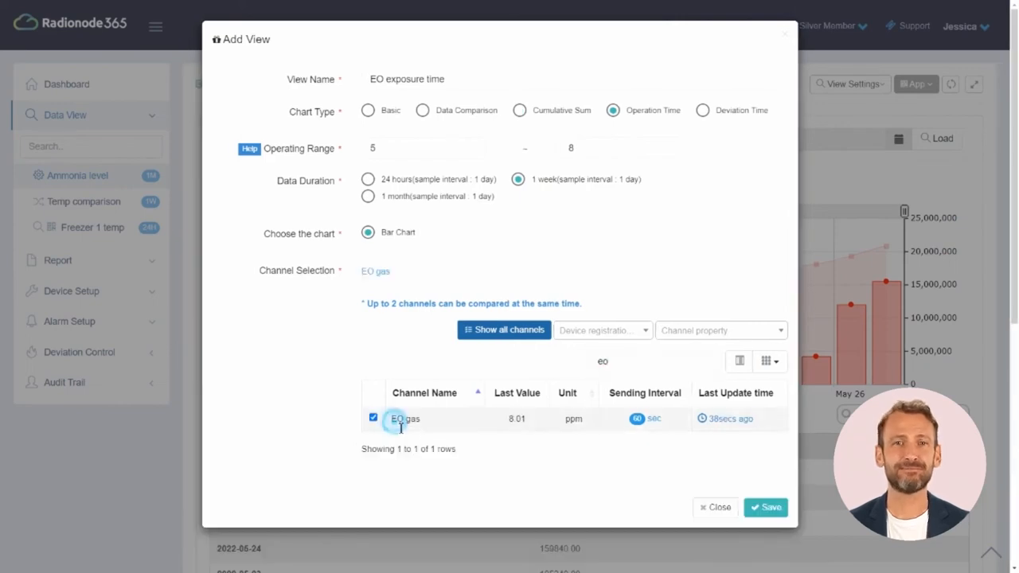
Save the EO exposure time view
{"action": "left_click", "coordinate": [764, 506]}
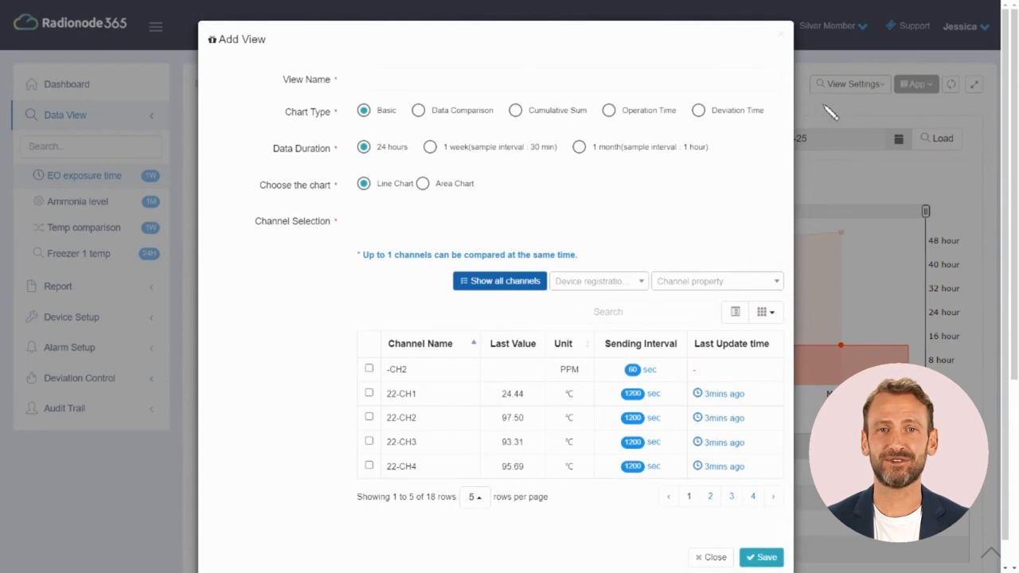
Name the view 'Humidity Escape Time' as a one-month Deviation Time chart with normal range 30–40
{"action": "left_click", "coordinate": [732, 83]}
{"action": "type", "text": "Humidity Escape Time"}
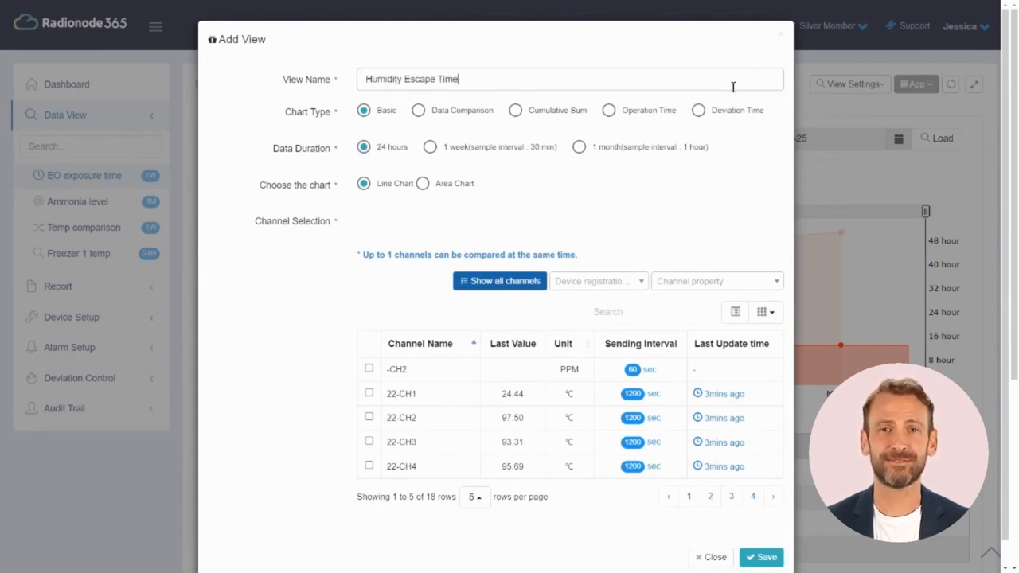
{"action": "left_click", "coordinate": [699, 110]}
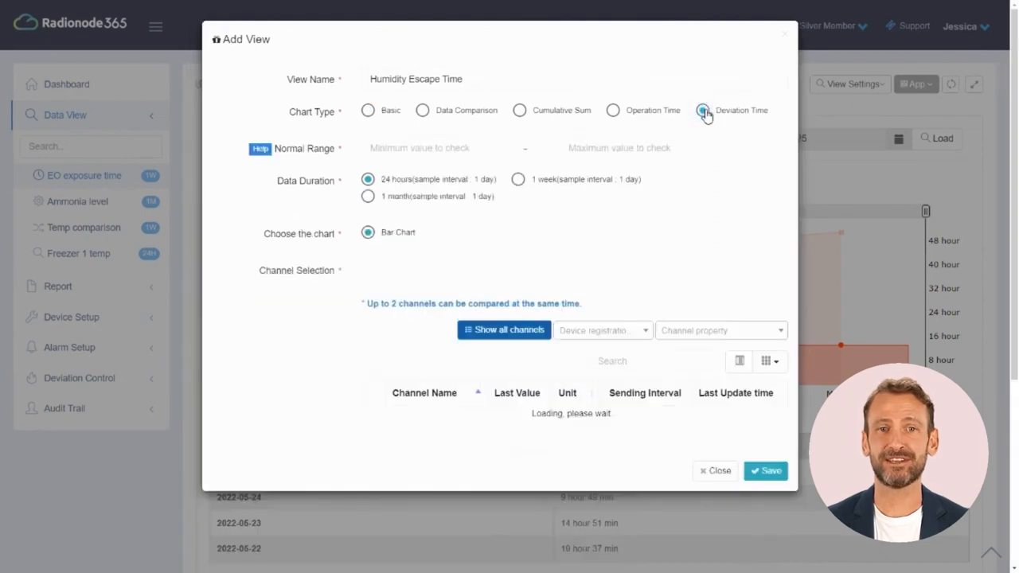
{"action": "left_click", "coordinate": [424, 149]}
{"action": "type", "text": "30"}
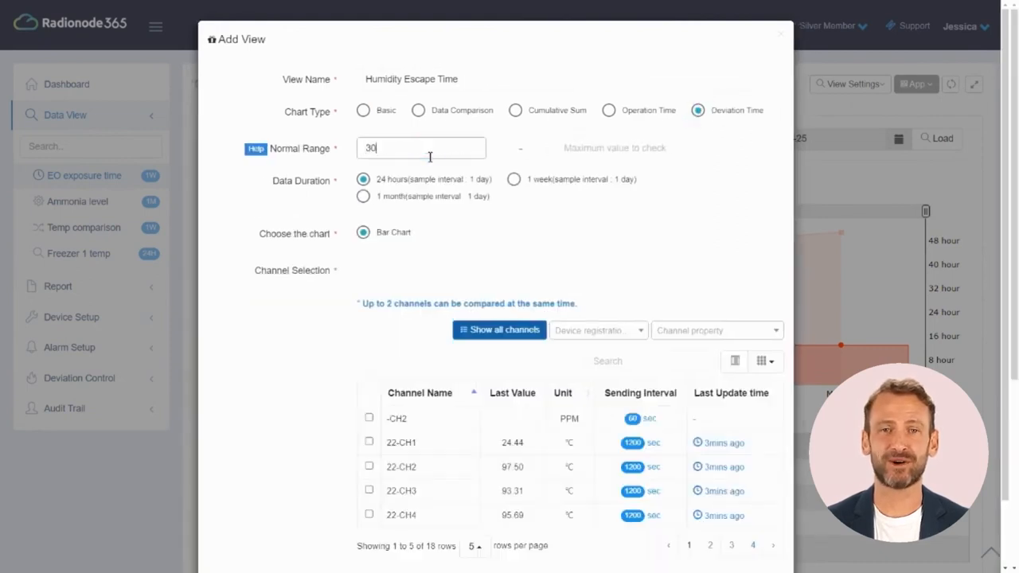
{"action": "left_click", "coordinate": [606, 162]}
{"action": "type", "text": "40"}
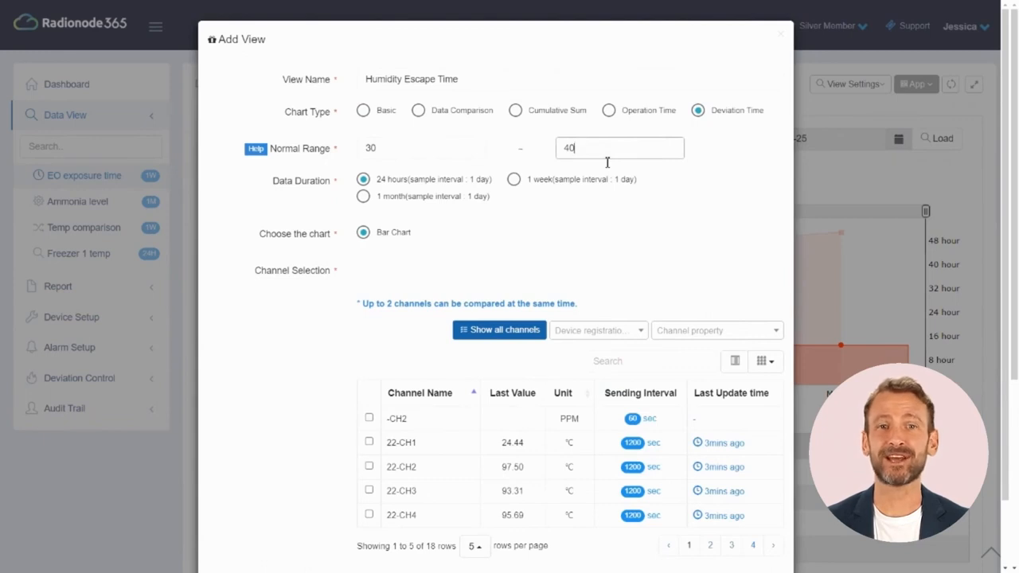
{"action": "left_click", "coordinate": [425, 196]}
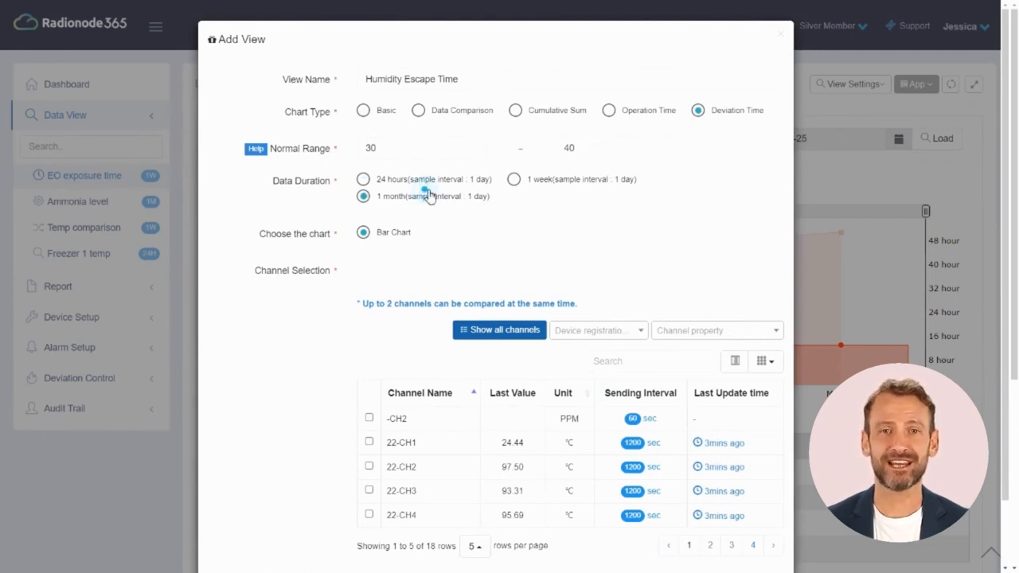
Filter channels by 'wa', select warehouse humidity, and save the view
{"action": "left_click", "coordinate": [617, 363]}
{"action": "type", "text": "wa"}
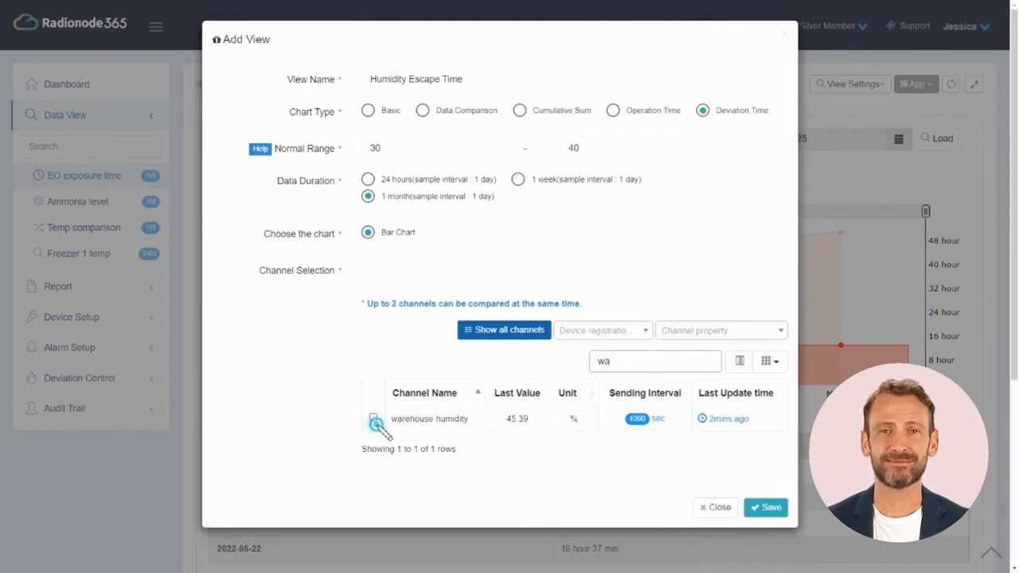
{"action": "left_click", "coordinate": [372, 417]}
{"action": "left_click", "coordinate": [768, 510]}
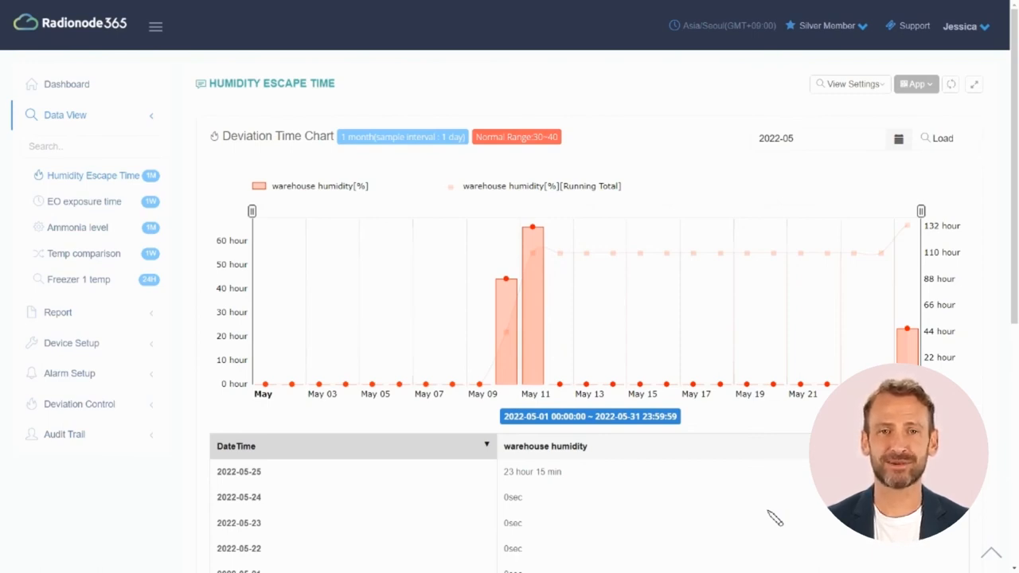
Download the view's data as CSV, open it in Excel with column A widened, then minimize Excel
{"action": "left_click", "coordinate": [878, 92]}
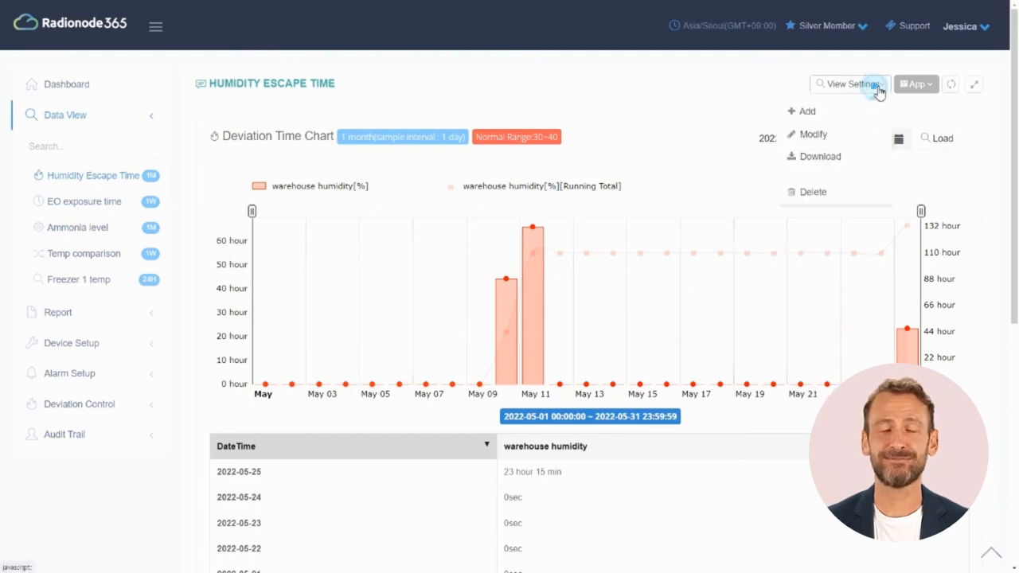
{"action": "left_click", "coordinate": [816, 157]}
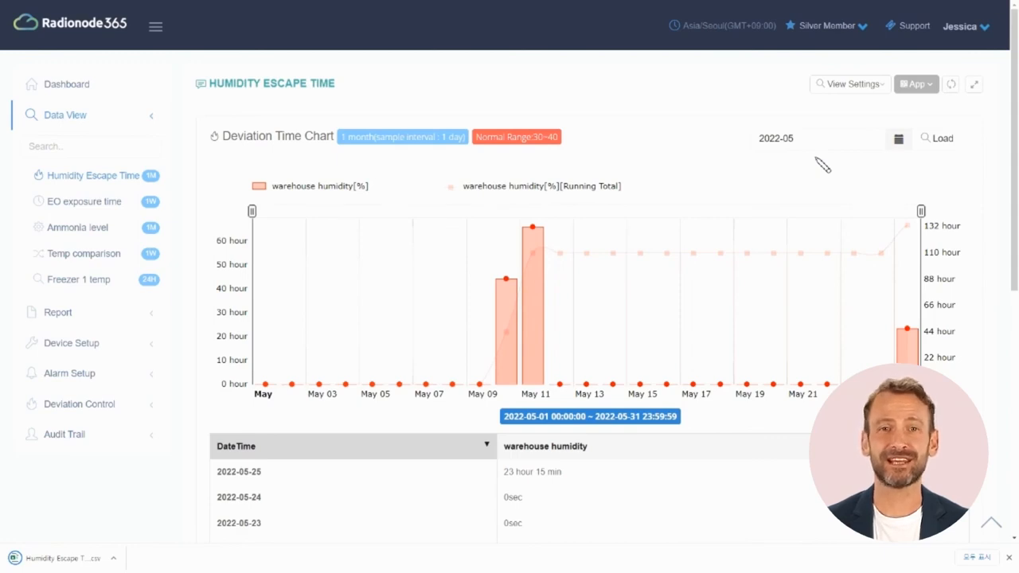
{"action": "left_click", "coordinate": [90, 560]}
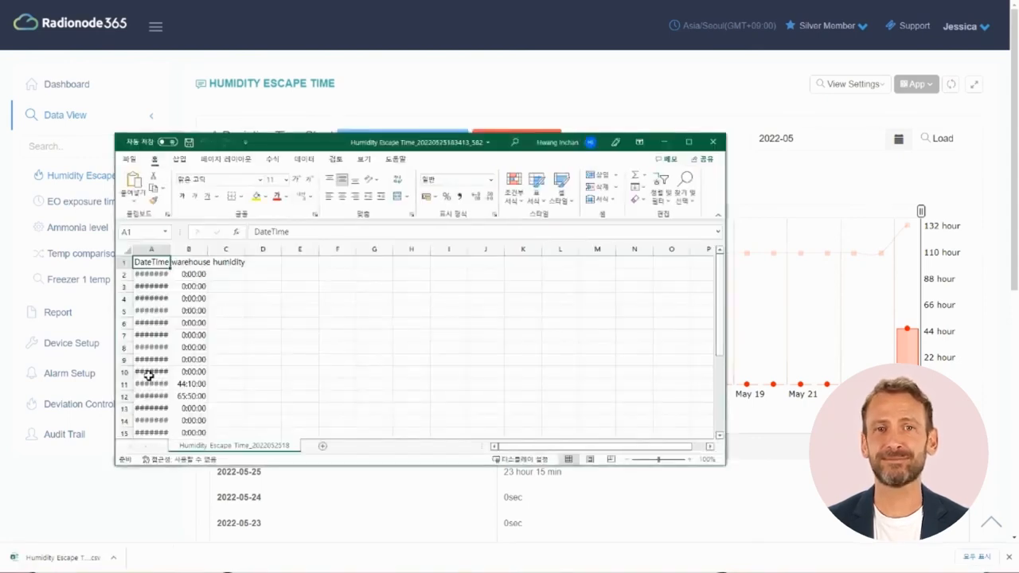
{"action": "left_click_drag", "start_coordinate": [176, 253], "coordinate": [183, 253]}
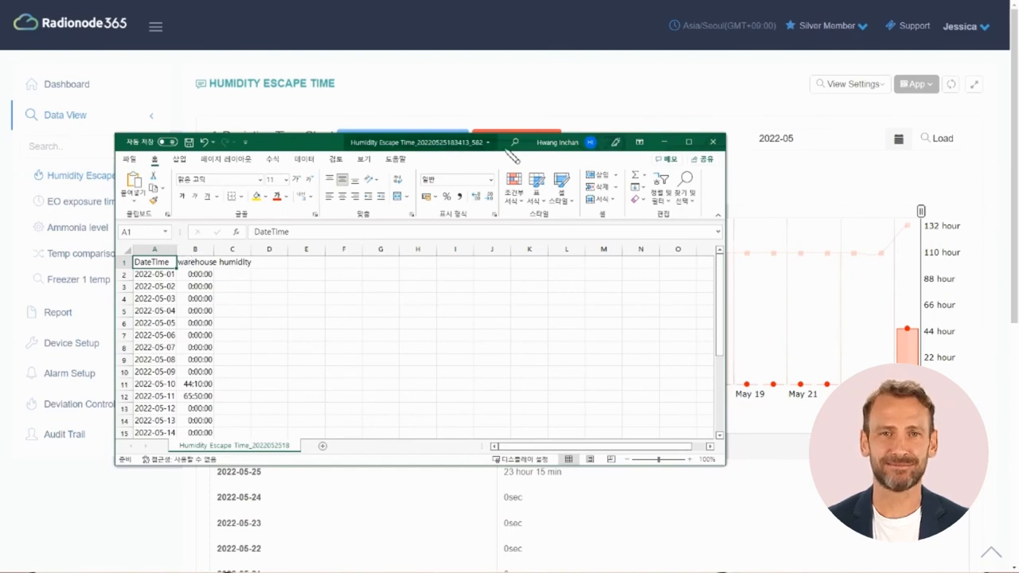
{"action": "left_click", "coordinate": [667, 140]}
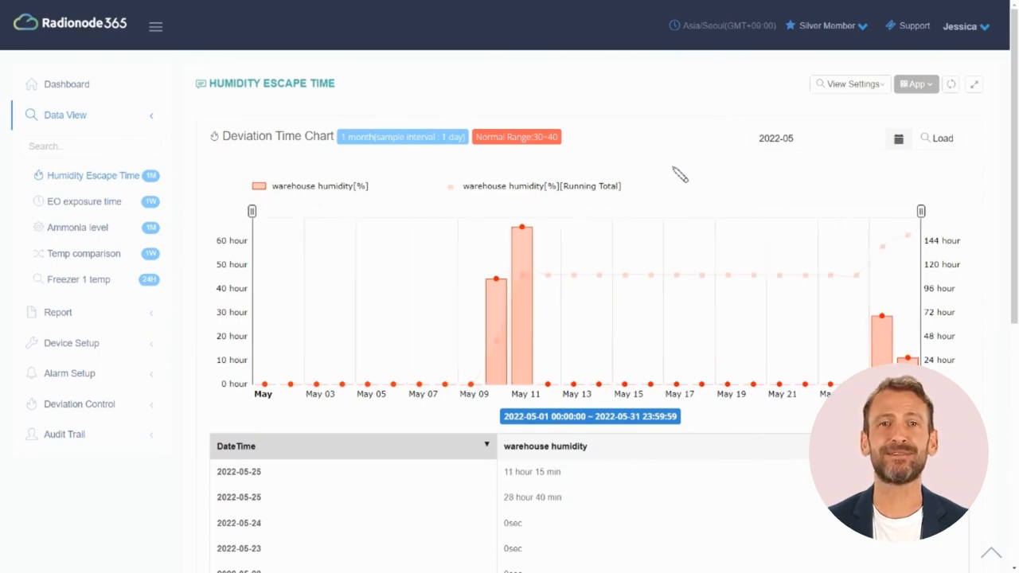
Generate a mobile QR code link for the Freezer 1 temp view
{"action": "left_click", "coordinate": [102, 285]}
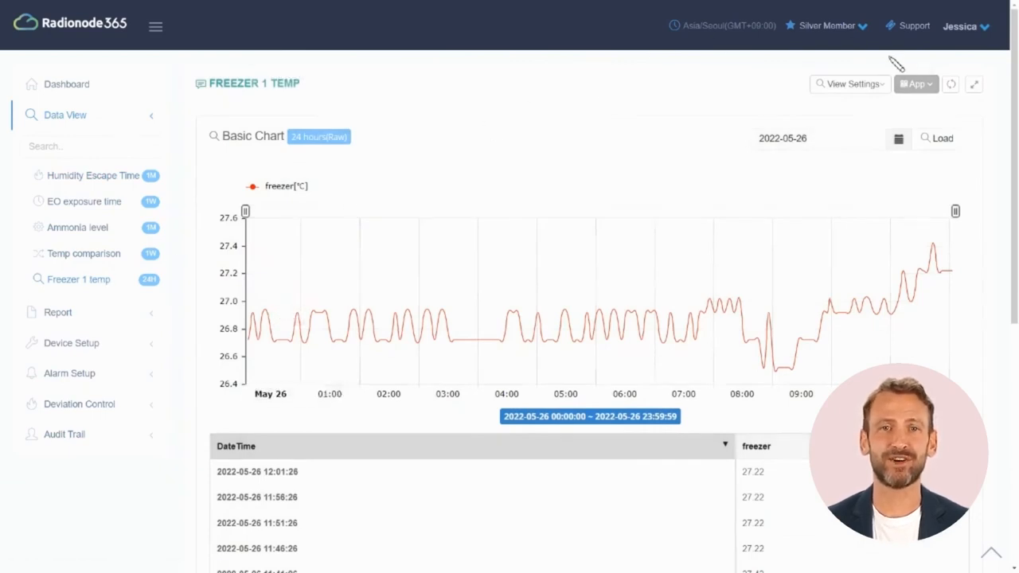
{"action": "left_click", "coordinate": [916, 84]}
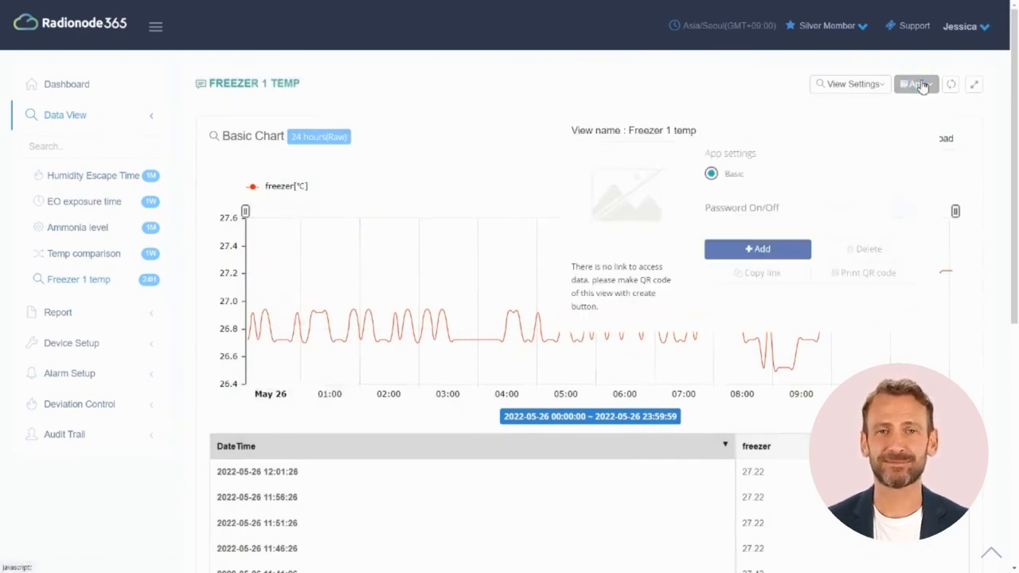
{"action": "left_click", "coordinate": [786, 250]}
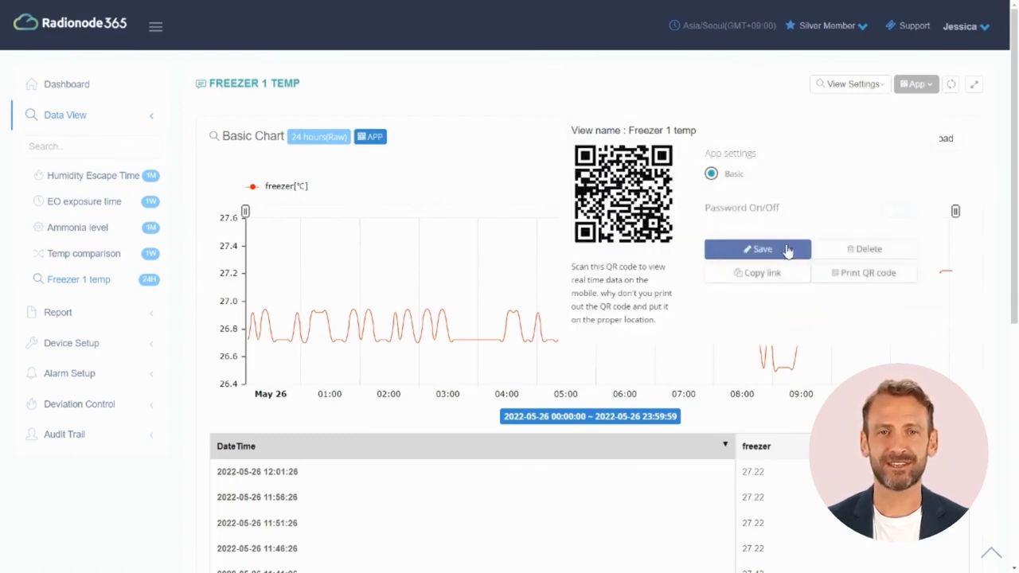
Turn on password protection for the mobile link with a 4-digit access password
{"action": "left_click", "coordinate": [903, 211]}
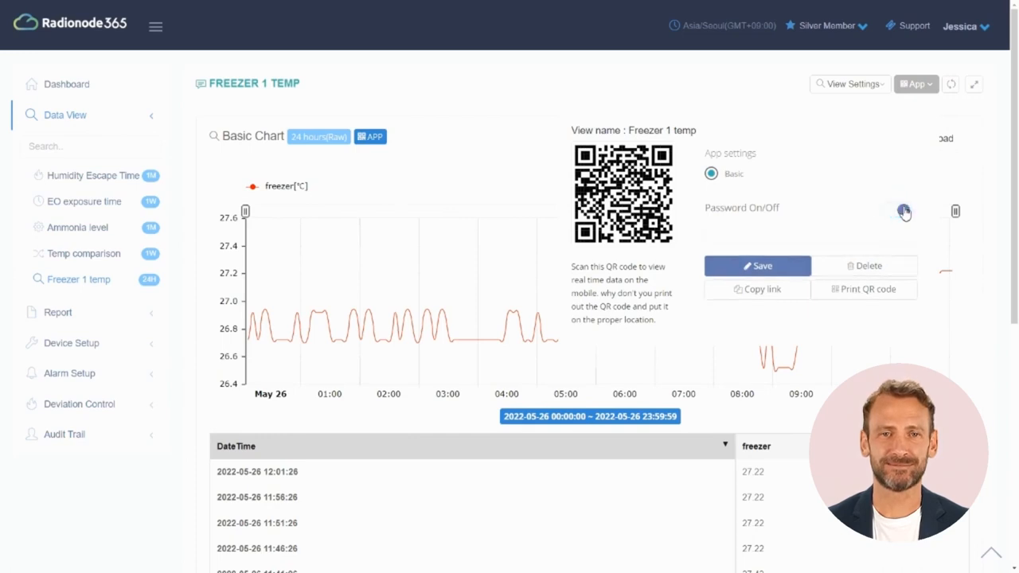
{"action": "left_click", "coordinate": [862, 234]}
{"action": "type", "text": "1234"}
{"action": "left_click", "coordinate": [772, 317]}
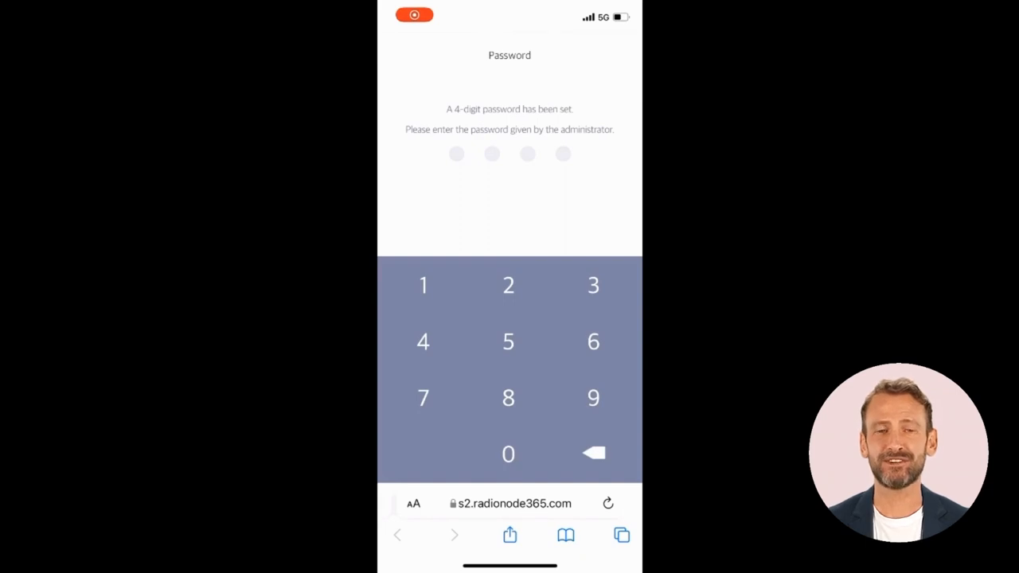
Unlock the Freezer 1 temp mobile page by entering the 4-digit access password
{"action": "left_click", "coordinate": [423, 285]}
{"action": "left_click", "coordinate": [508, 284]}
{"action": "left_click", "coordinate": [593, 285]}
{"action": "left_click", "coordinate": [424, 341]}
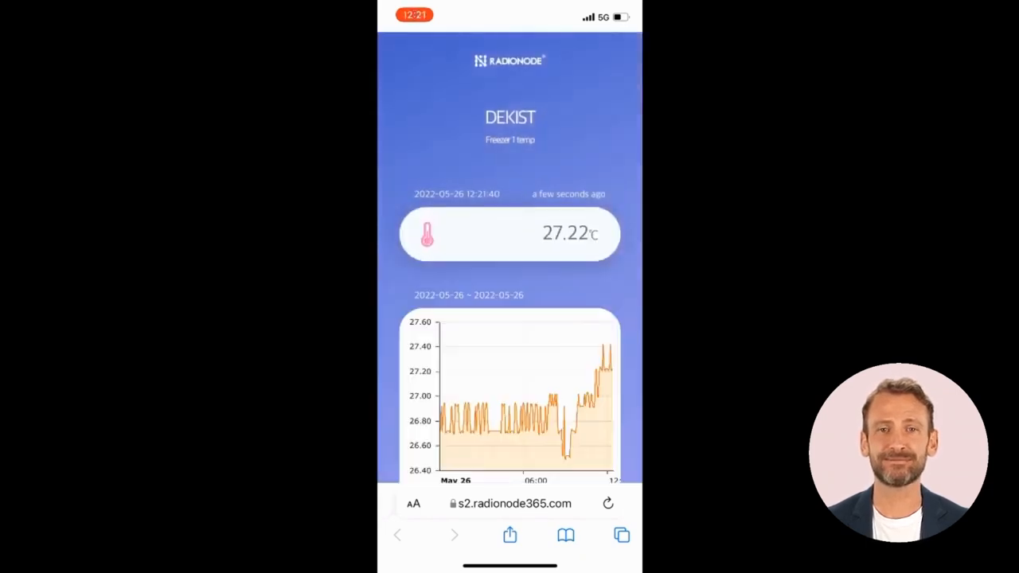
{"action": "scroll", "coordinate": [509, 286], "scroll_direction": "down", "scroll_amount": 3}
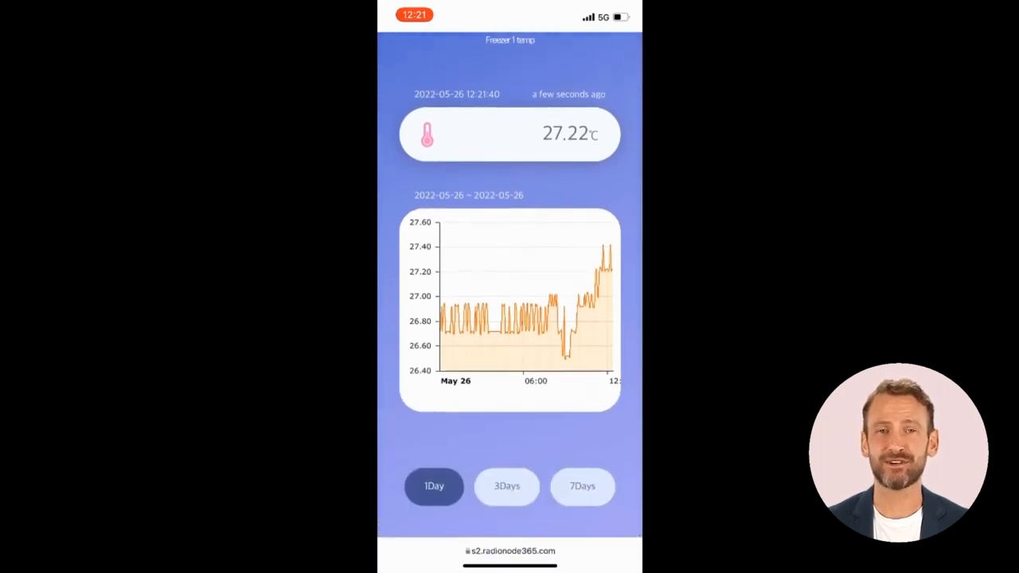
View the last 3 and 7 days of readings, then bring up the printable QR code sheet
{"action": "left_click", "coordinate": [507, 486]}
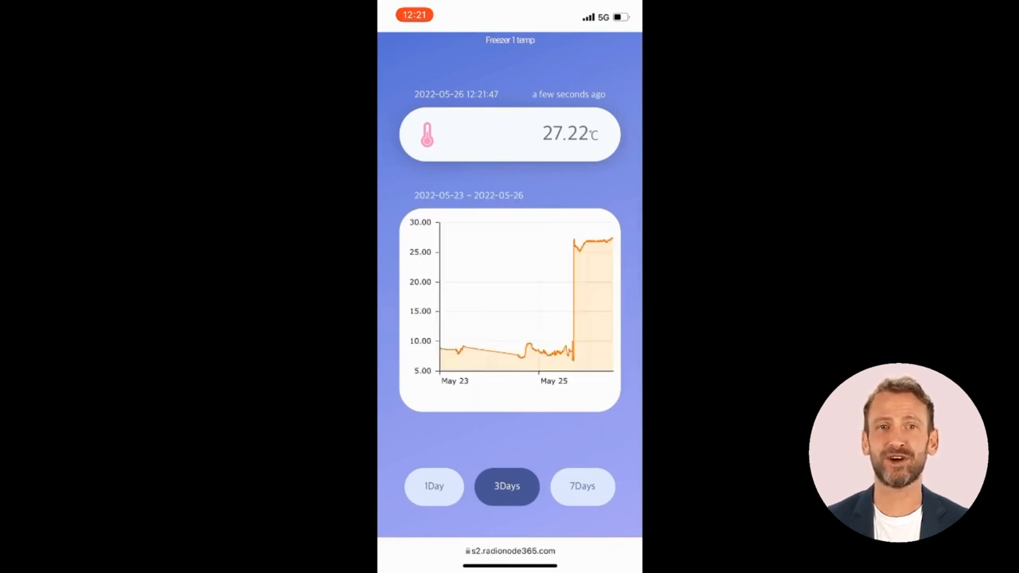
{"action": "left_click", "coordinate": [582, 486]}
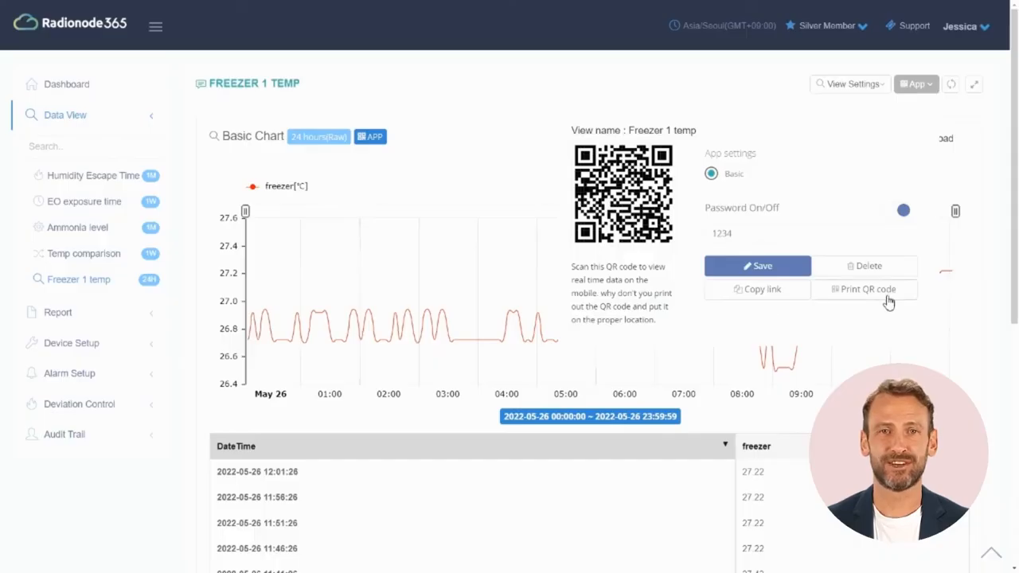
{"action": "left_click", "coordinate": [887, 297]}
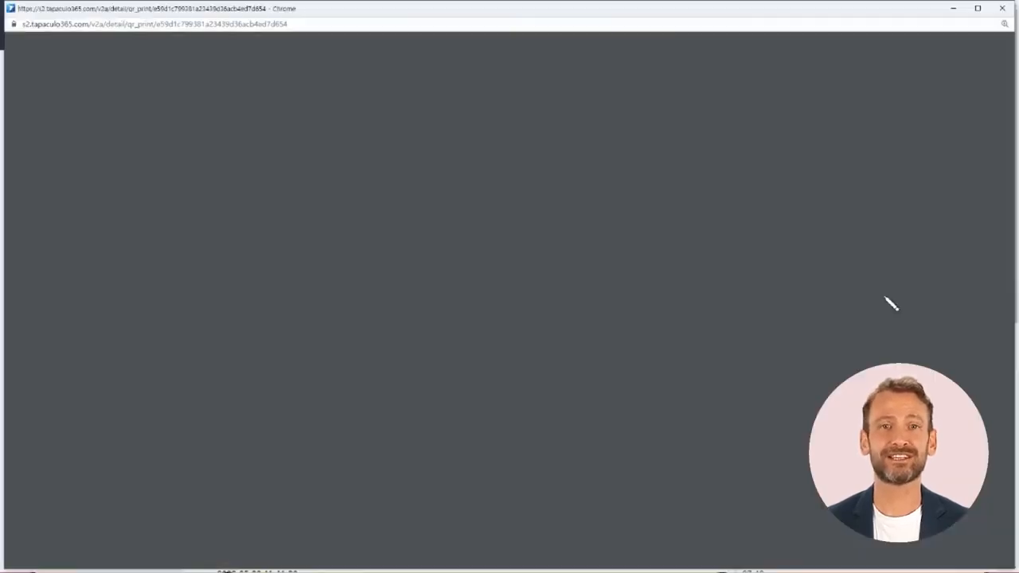